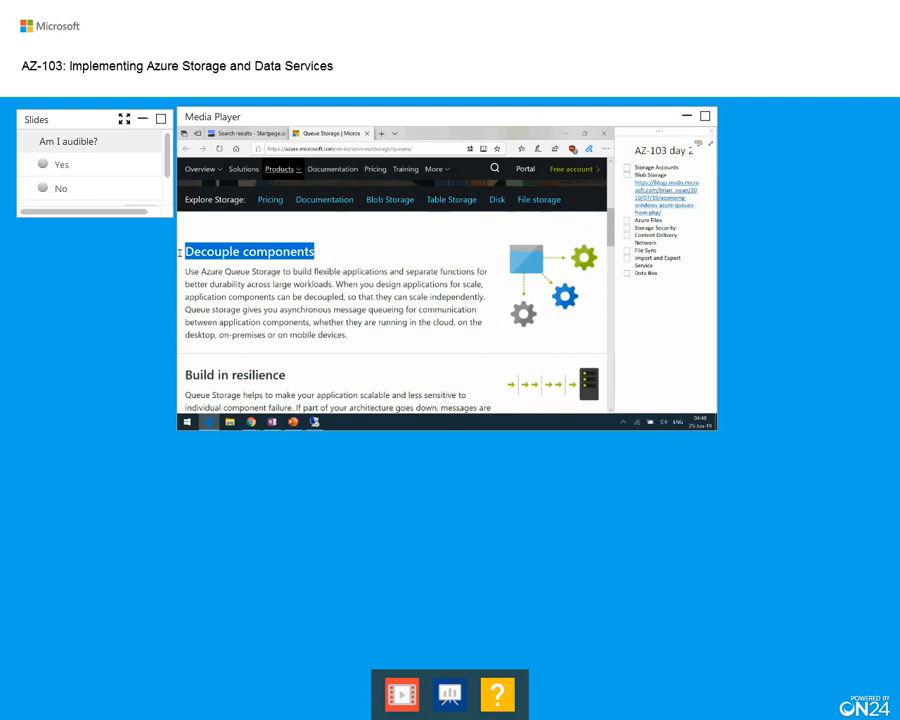
click(366, 248)
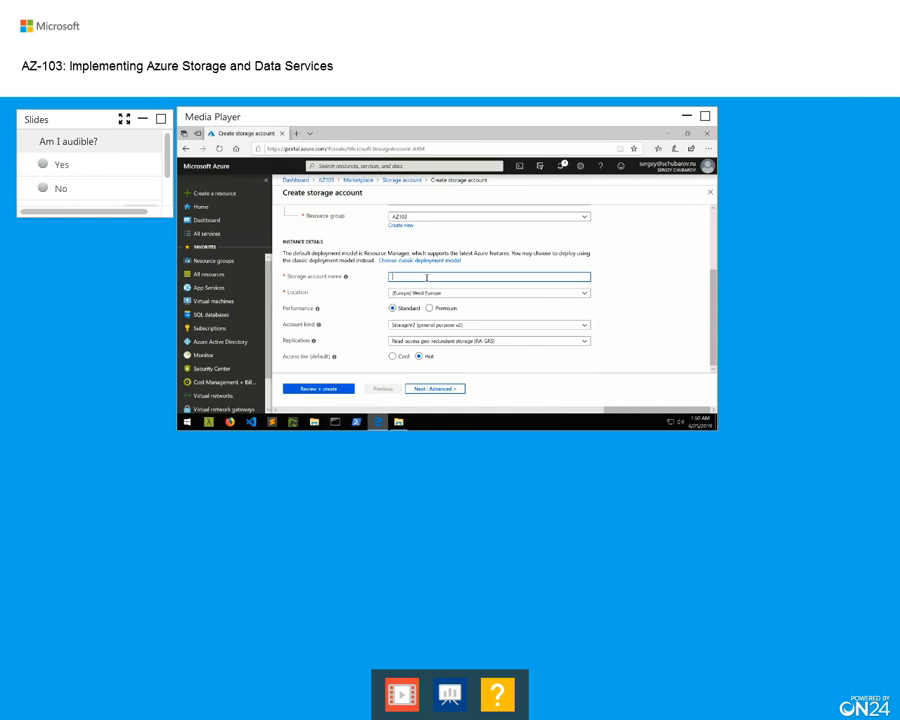
Try demo and demo12 as the new storage account's name
text(desu)
key(BackSpace)
key(BackSpace)
key(BackSpace)
text(mo)
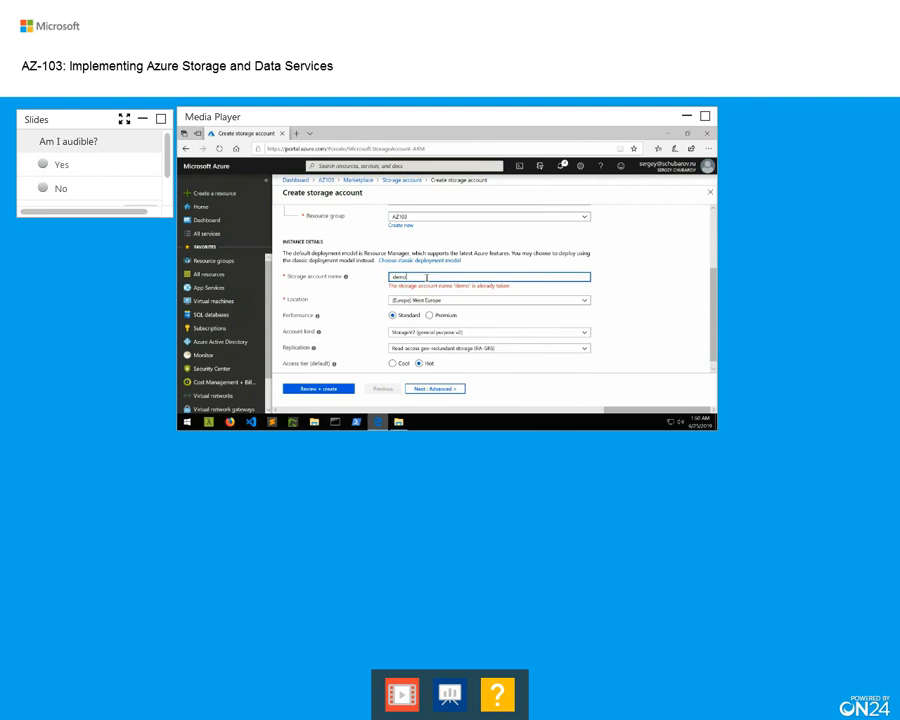
text(12)
key(Left)
key(Left)
key(Left)
key(Left)
key(Left)
key(Left)
key(Right)
key(BackSpace)
key(shift+Right)
key(shift+Right)
key(shift+Right)
key(shift+Right)
key(shift+Right)
key(shift+Right)
Set the storage account name to az103demo25
text(a)
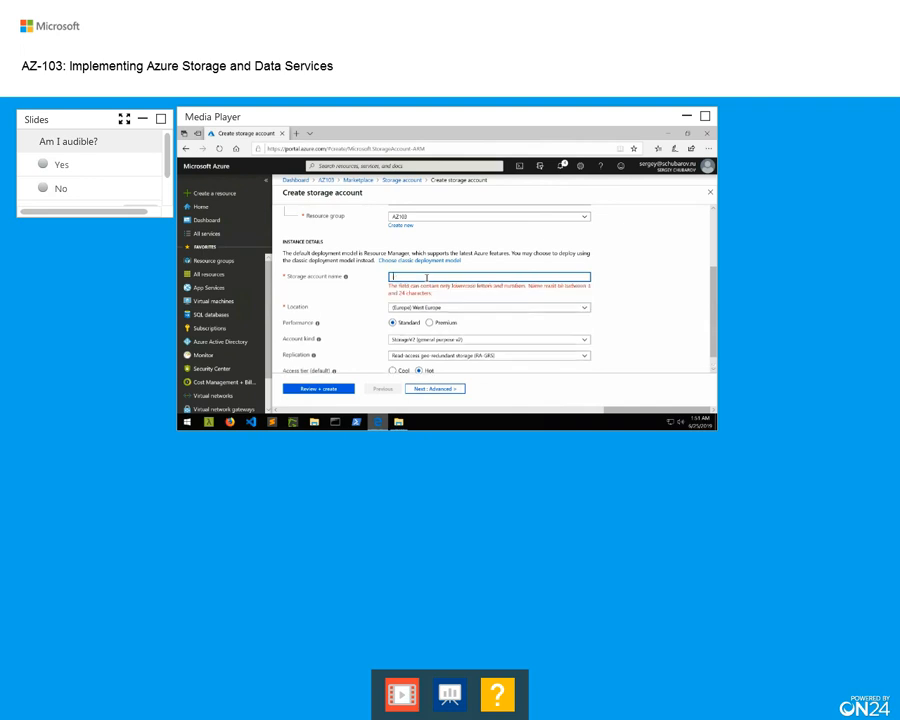
text(z103demo)
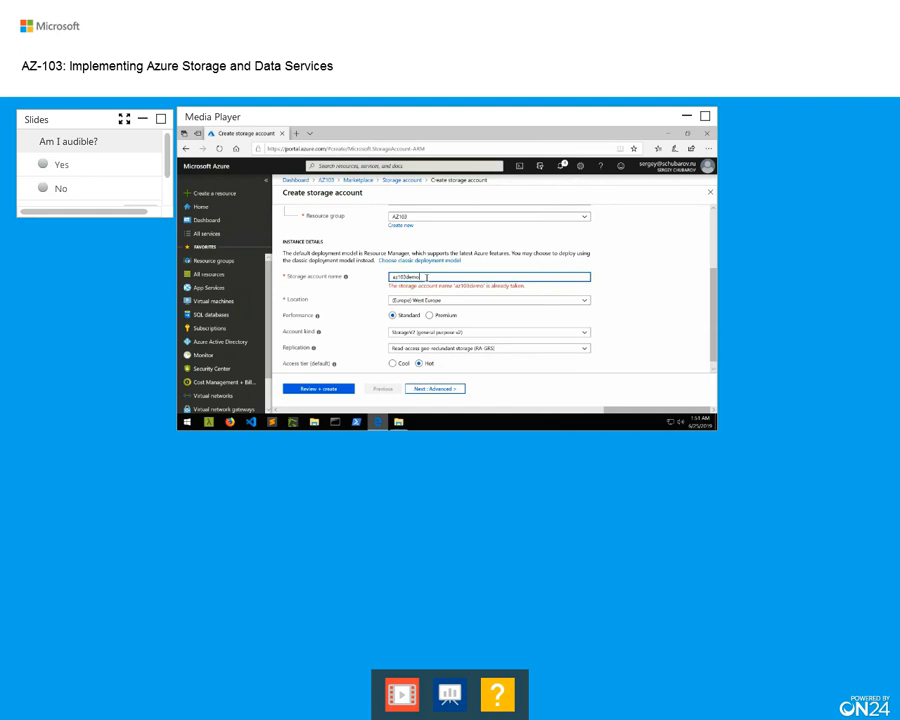
text(25)
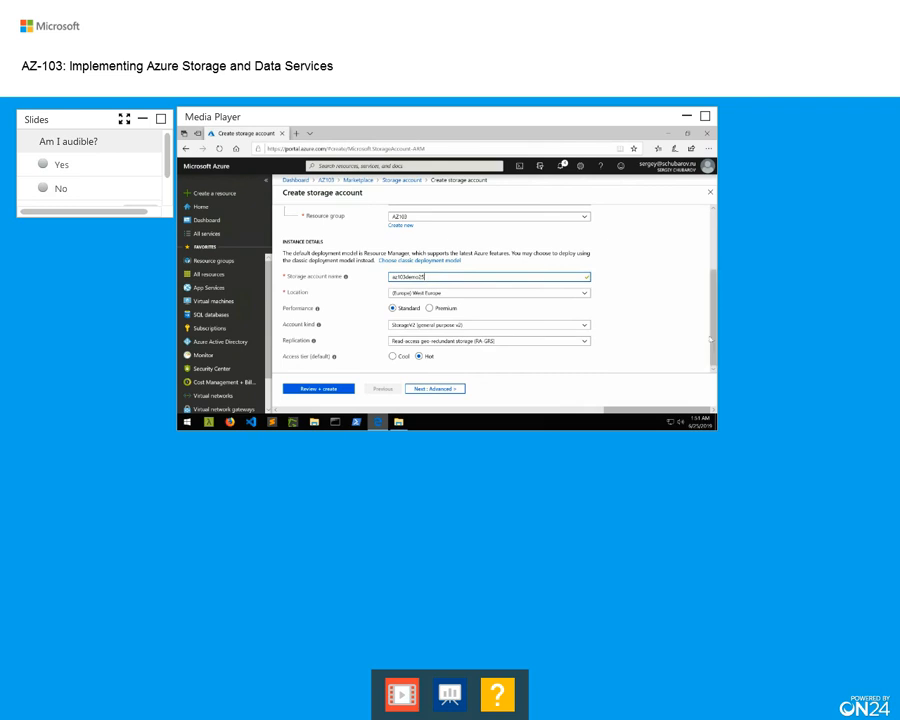
double_click(504, 276)
Set the account kind to StorageV2 (general purpose v2) and the performance to Standard
mouse_move(318, 309)
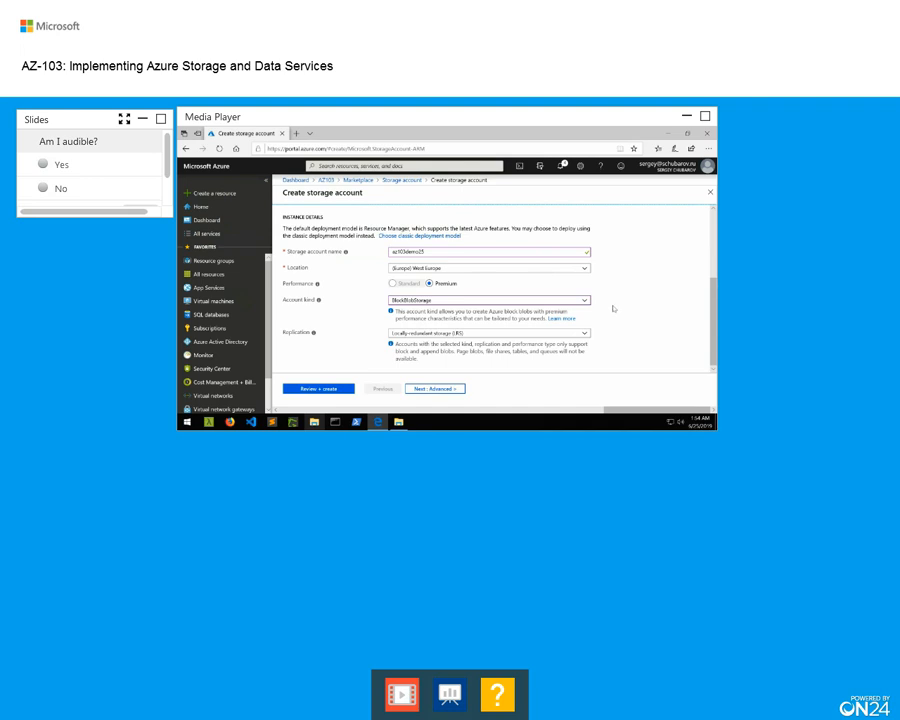
click(573, 304)
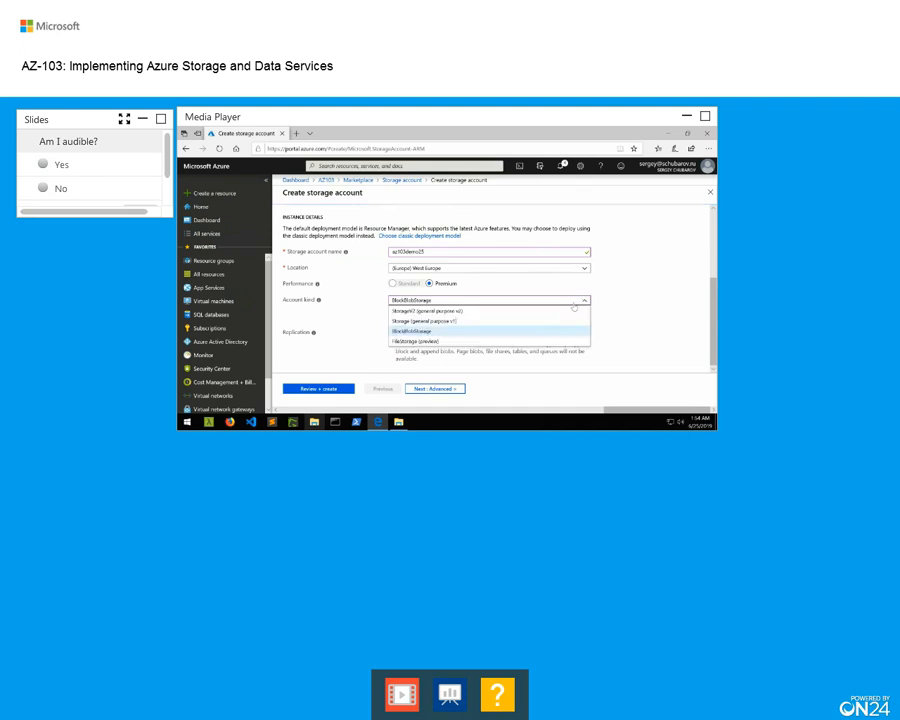
click(475, 312)
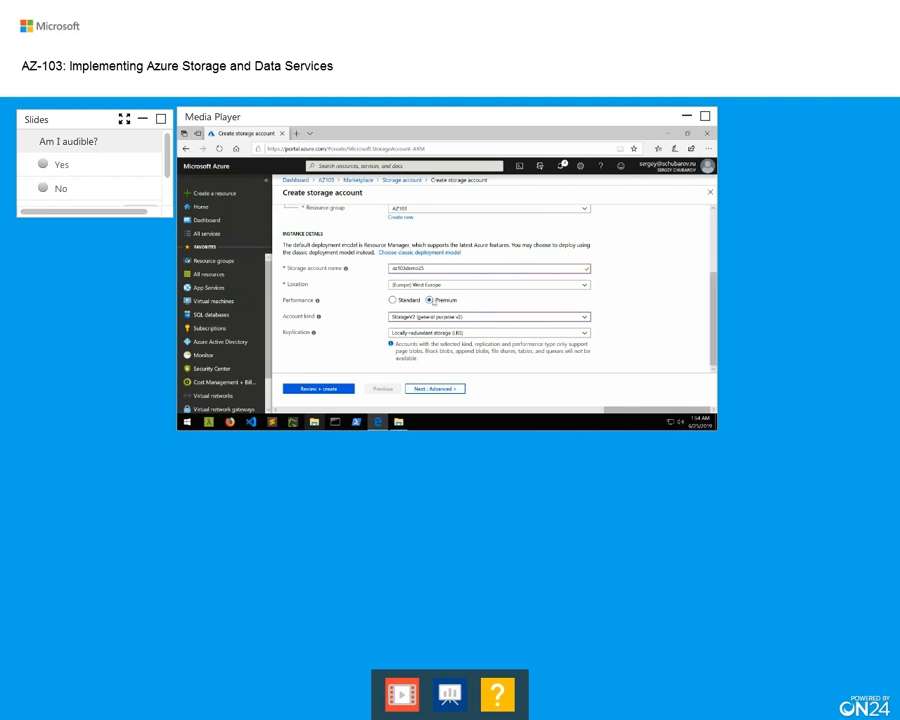
click(392, 300)
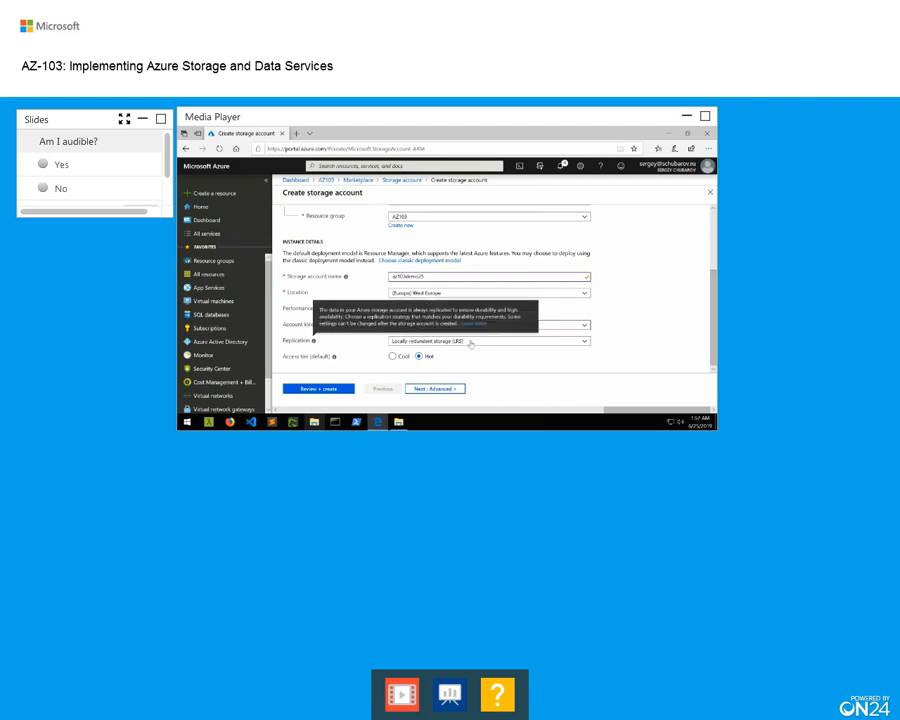
View the replication options under Standard performance, then switch to Premium and open its replication options for comparison
click(585, 343)
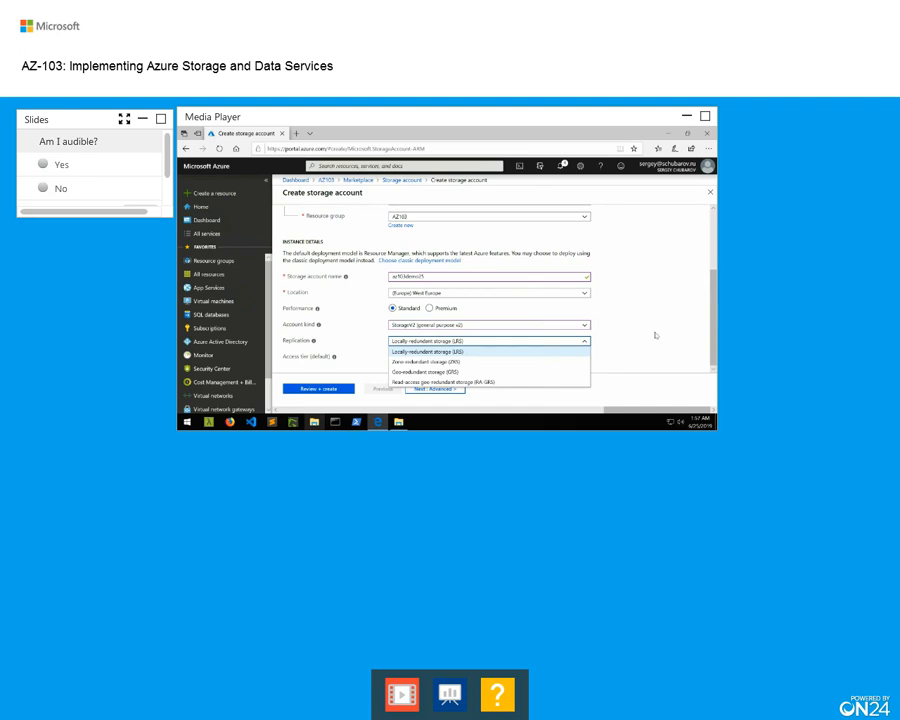
click(440, 309)
click(445, 308)
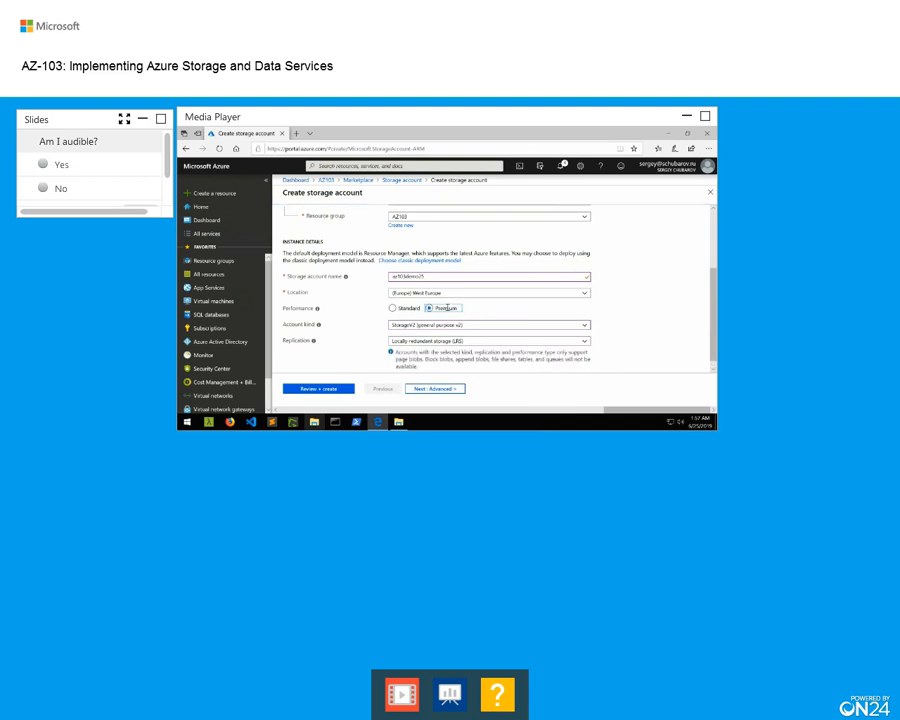
scroll(464, 308, down, 1)
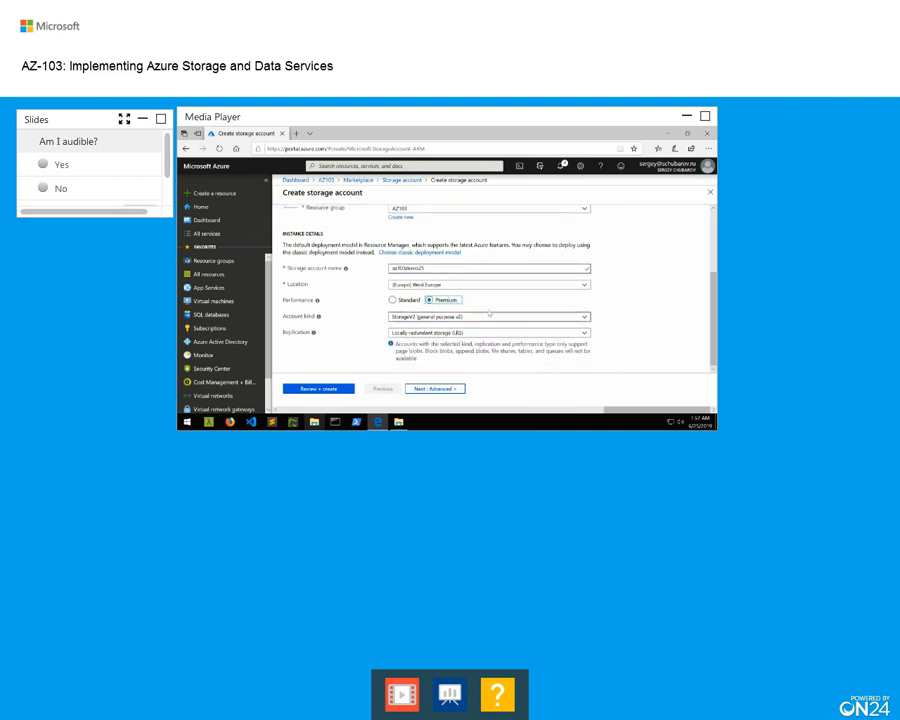
click(549, 333)
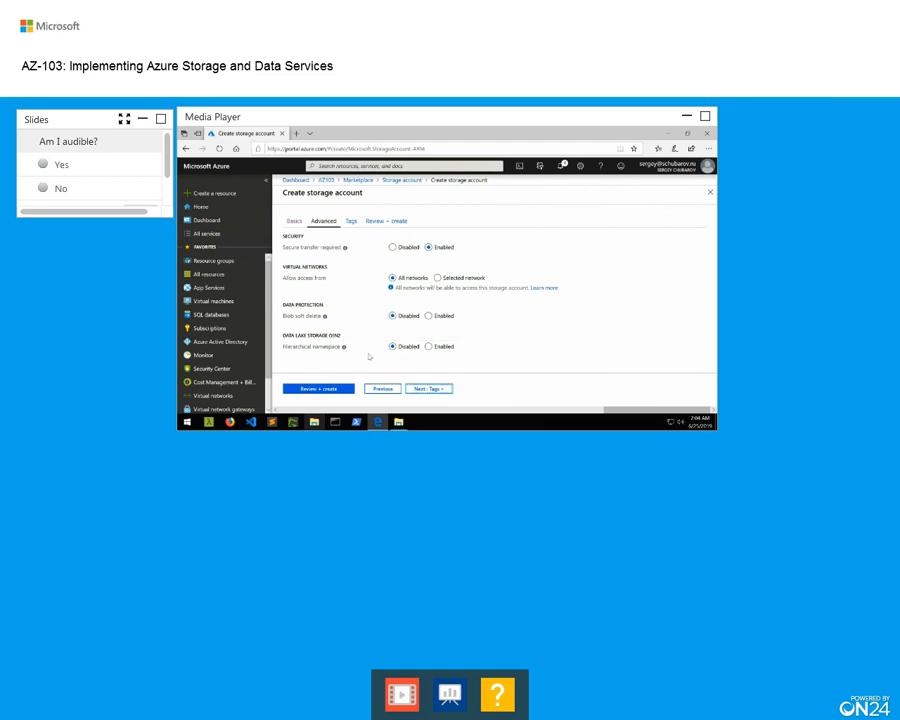
Create the storage account with the default advanced settings and no tags, and close its deployment page
click(422, 389)
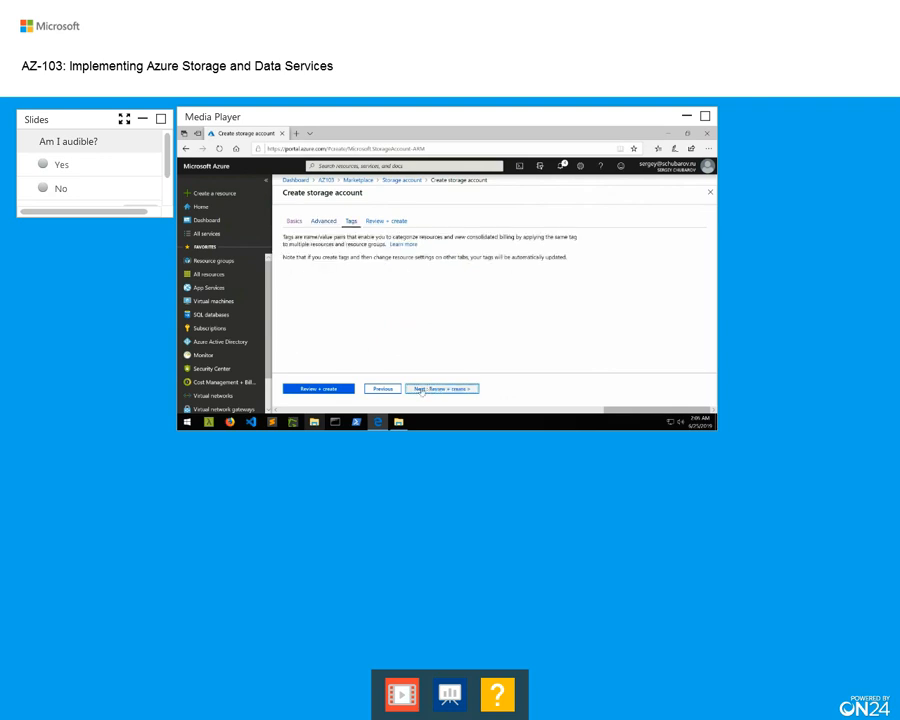
click(422, 389)
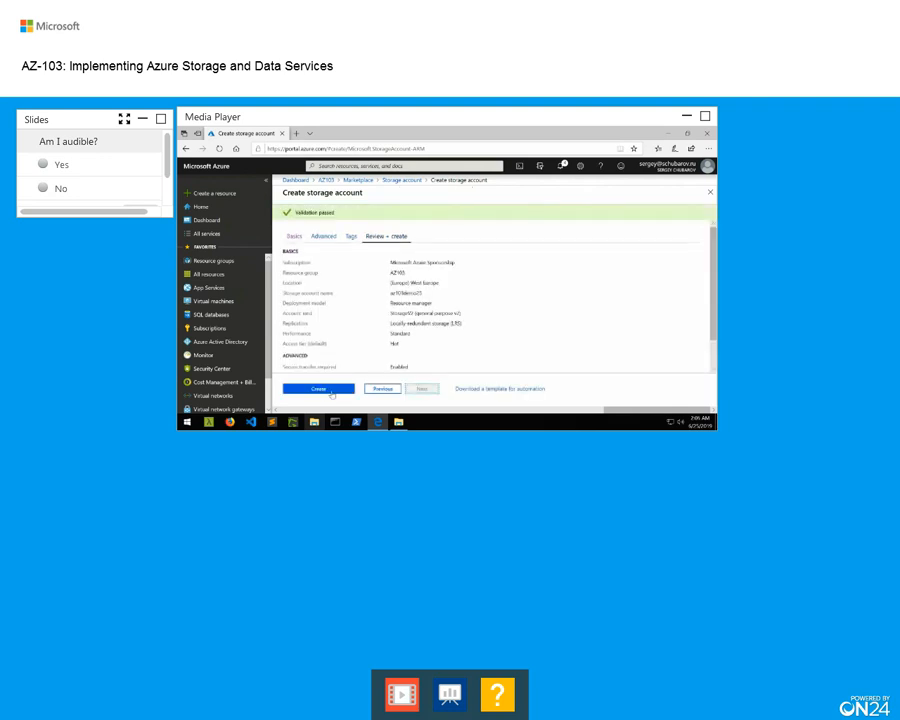
click(318, 389)
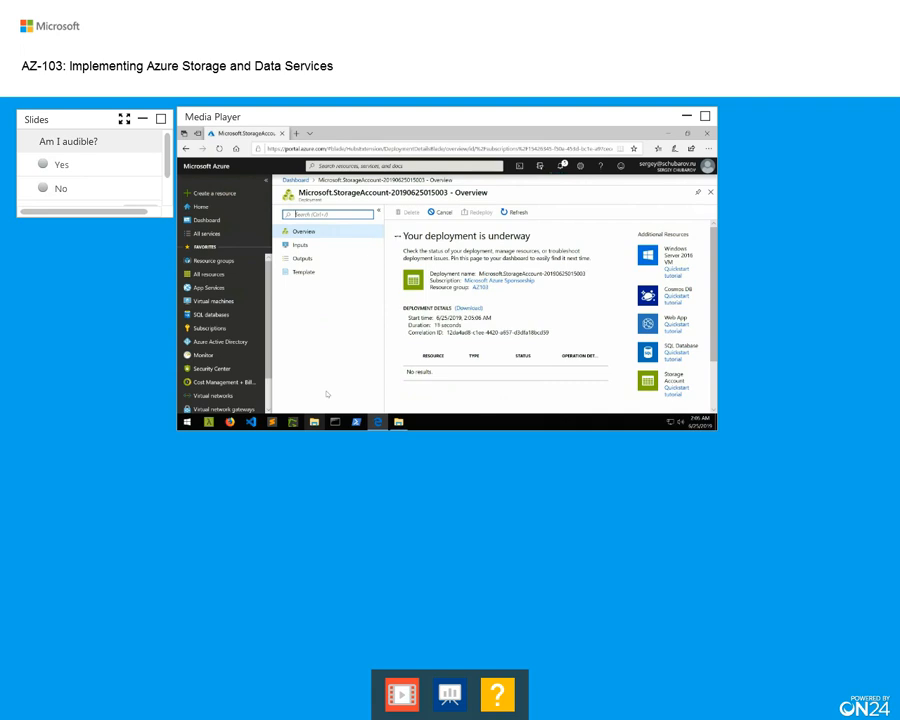
click(711, 193)
click(514, 211)
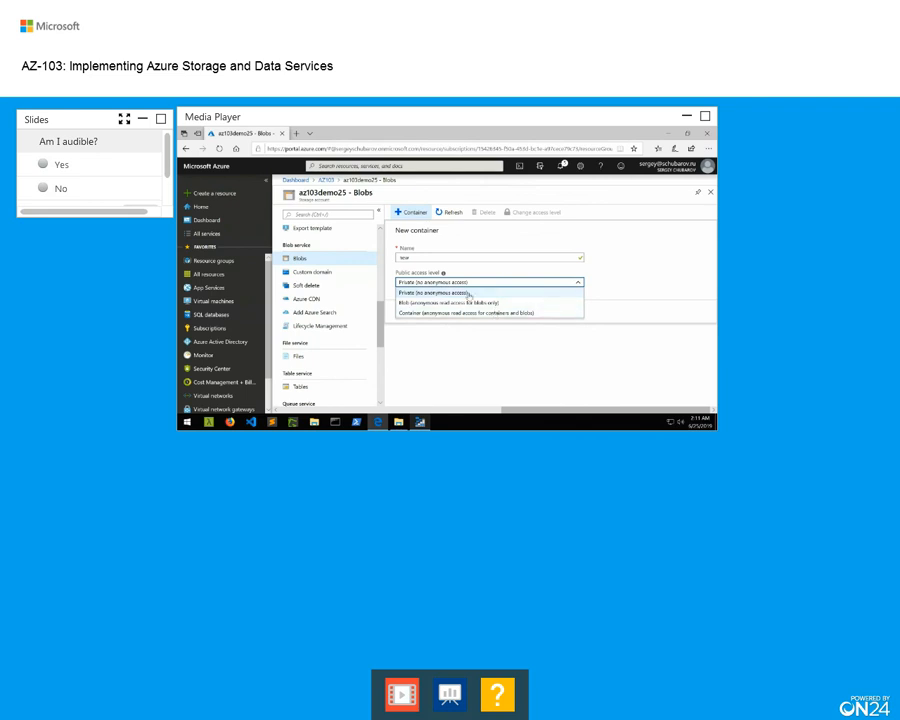
Create the blob container new with the public access level Private (no anonymous access)
click(467, 293)
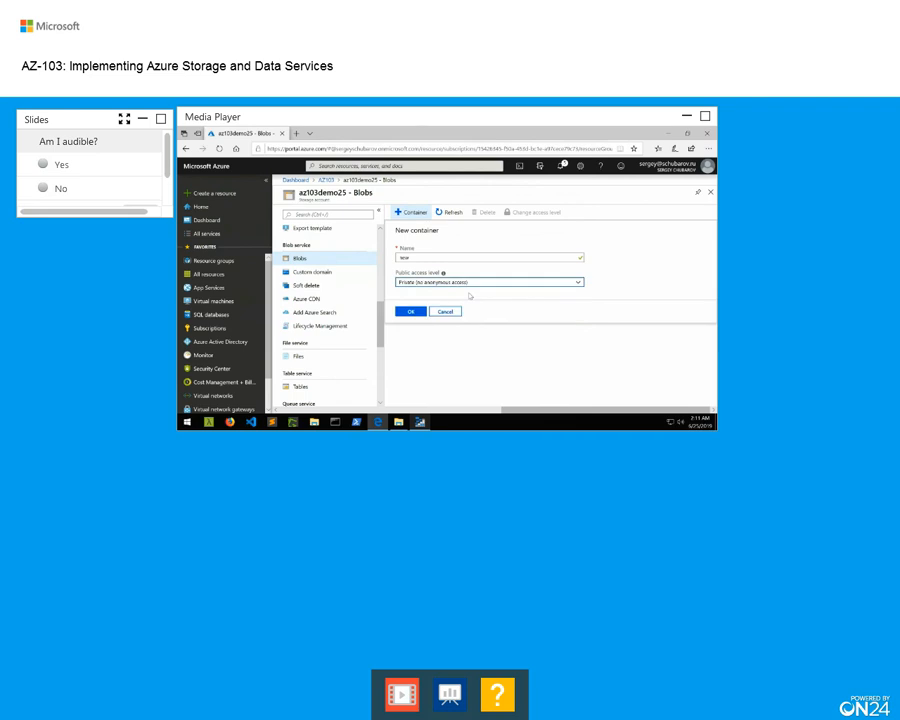
click(412, 312)
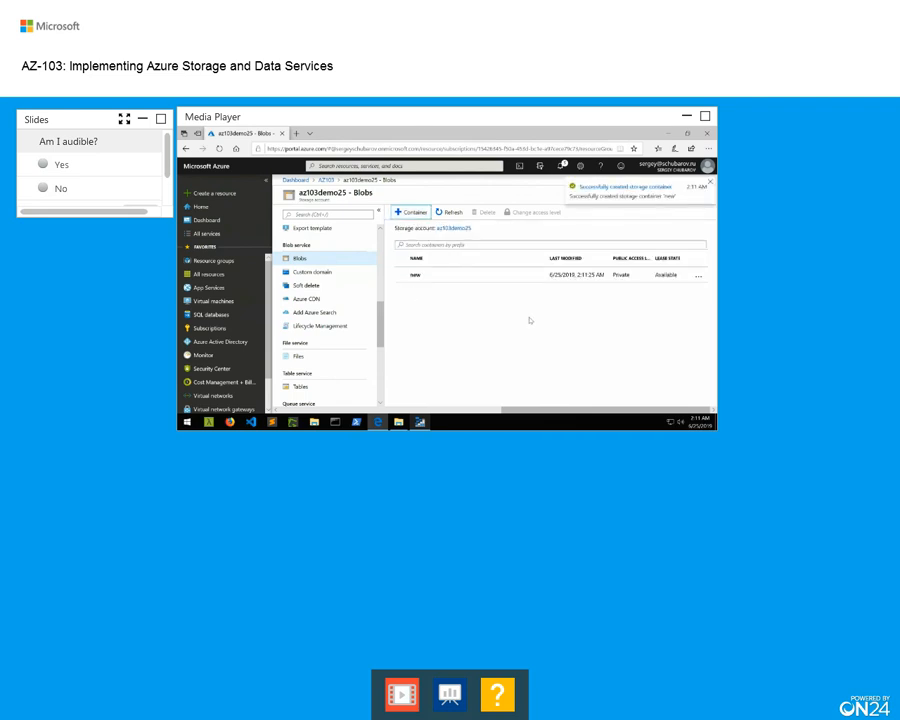
Open the container new and choose intune-app-wrapping-tool-android-master.zip from the Downloads folder as the blob to upload
click(421, 280)
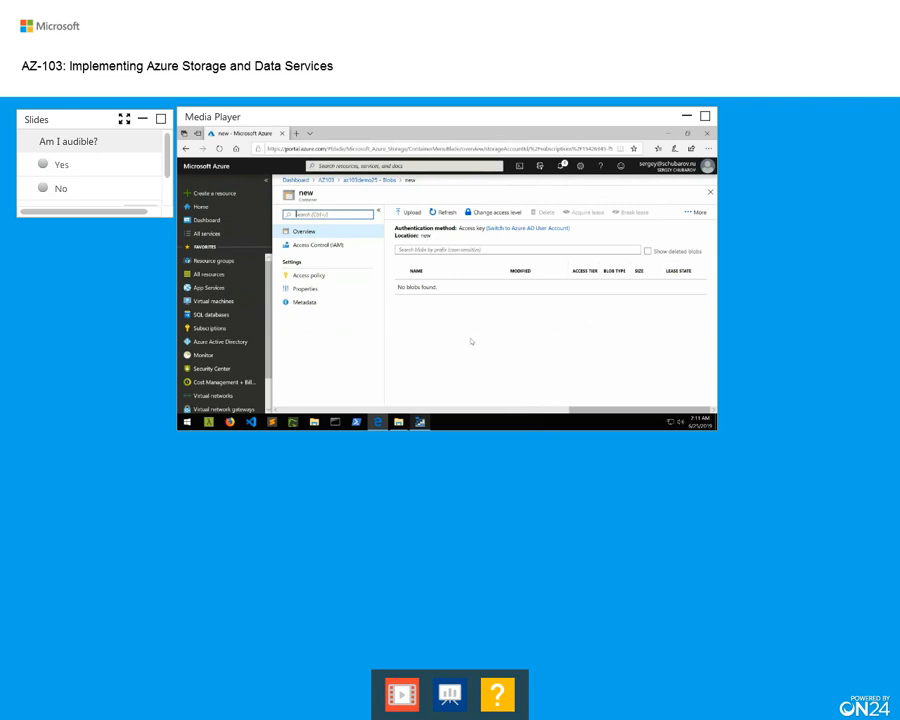
click(411, 218)
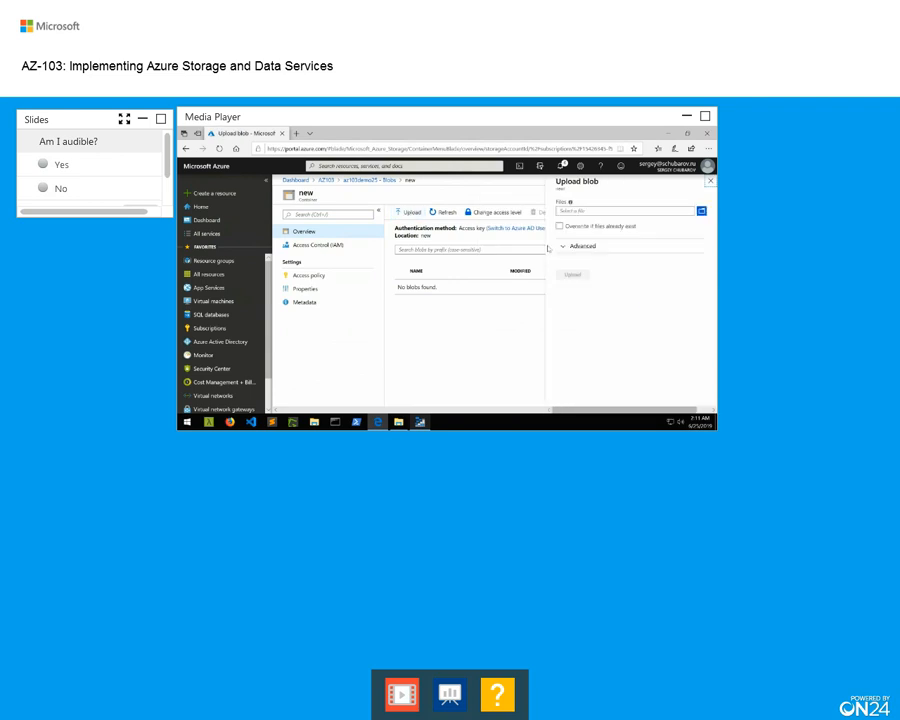
click(703, 212)
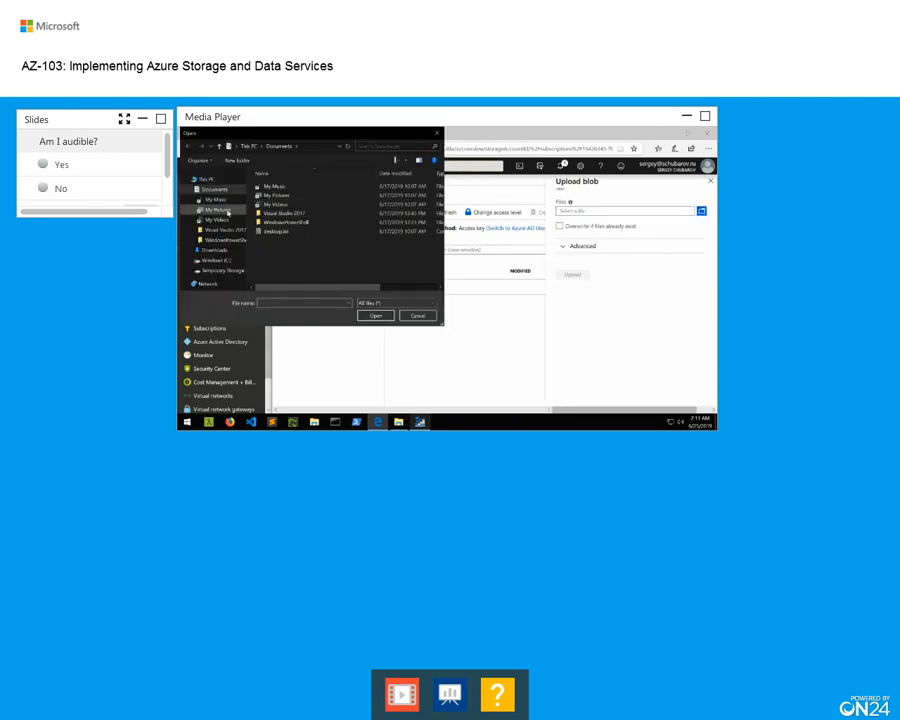
click(218, 254)
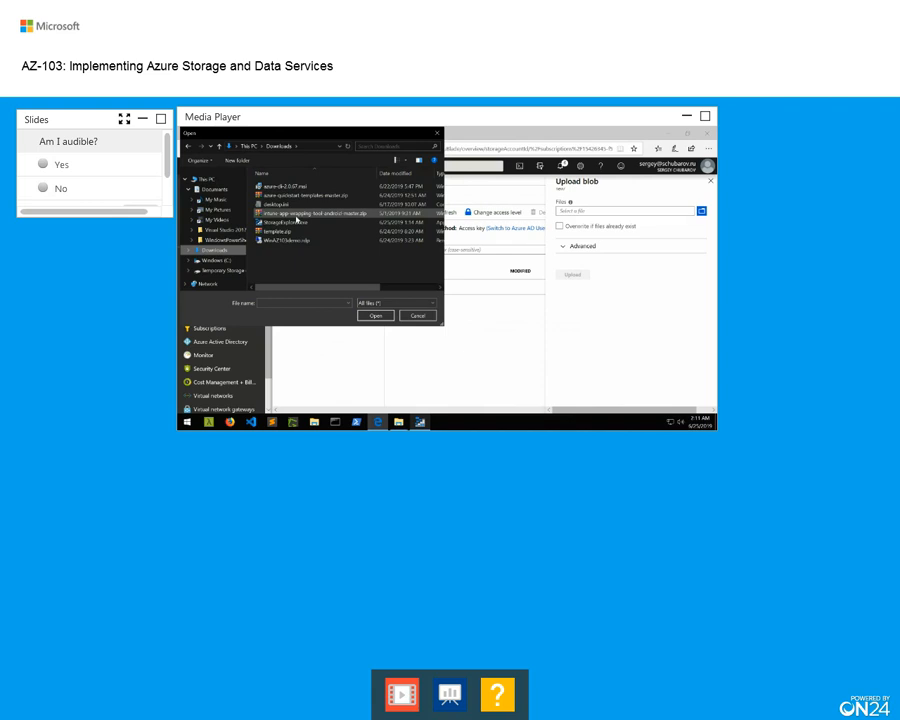
click(296, 219)
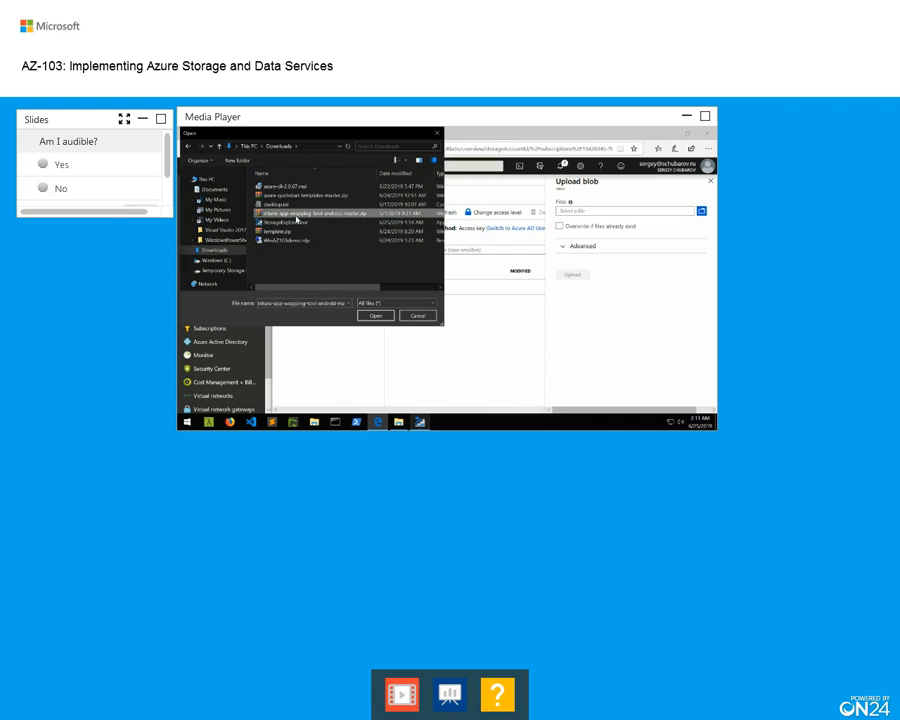
double_click(296, 219)
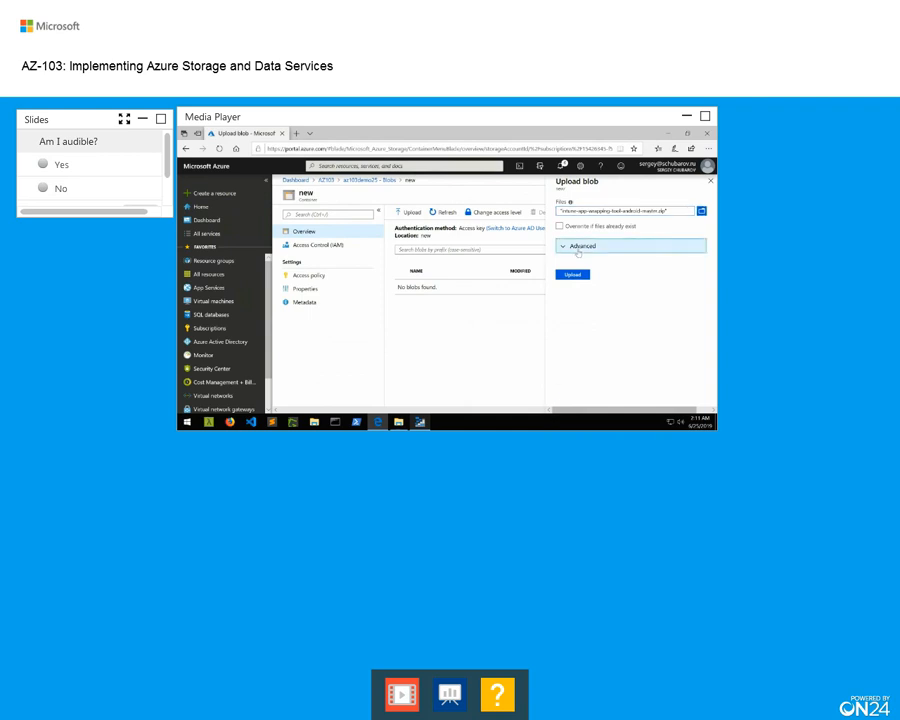
Keep Block blob as the blob type in the advanced options, upload the zip file and close the upload form
click(578, 248)
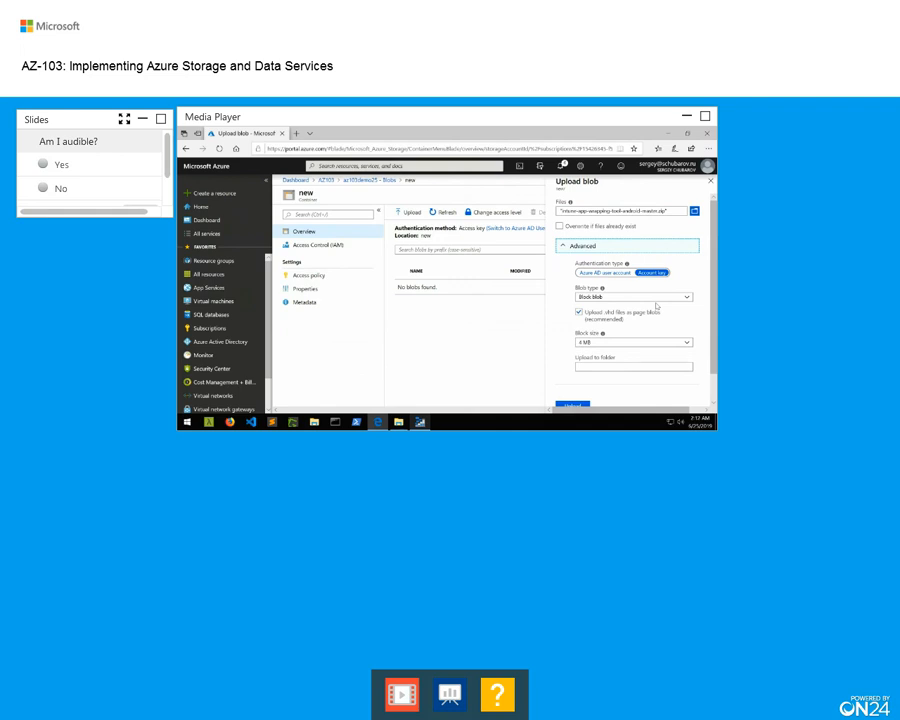
scroll(656, 306, down, 1)
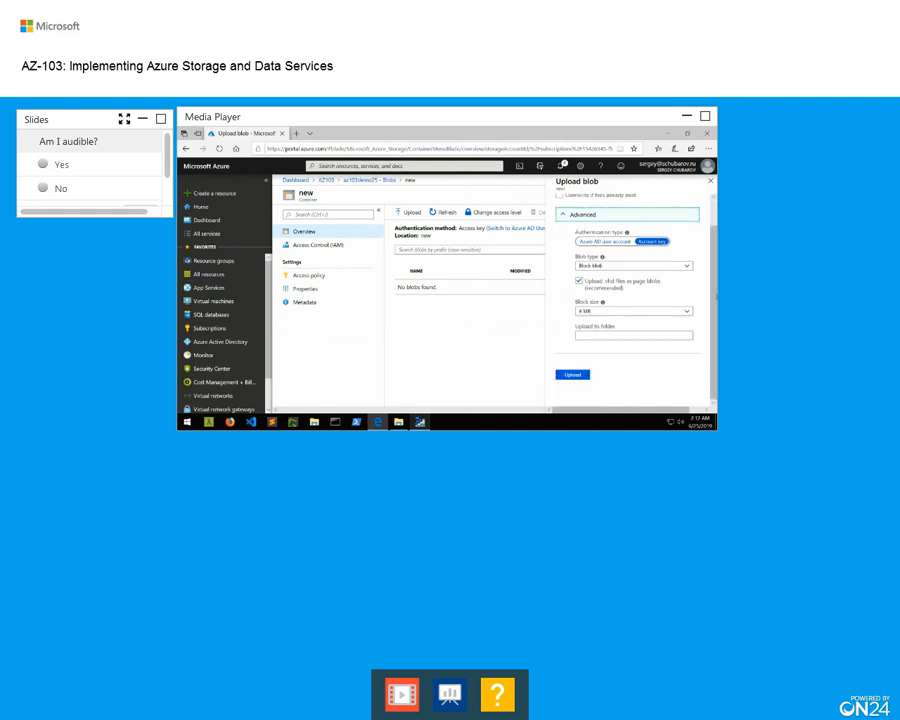
click(689, 268)
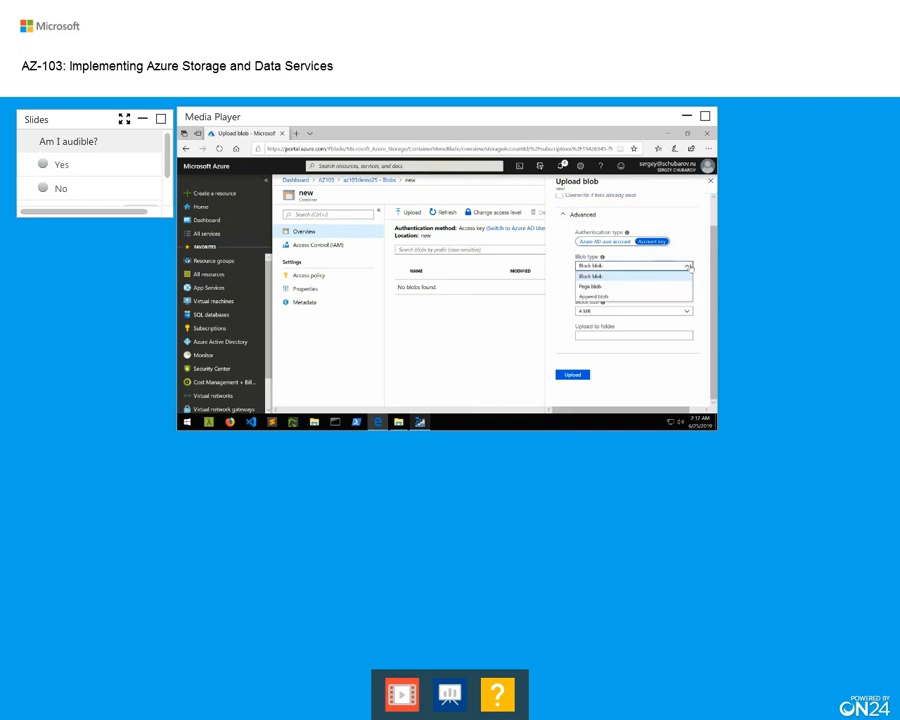
click(590, 276)
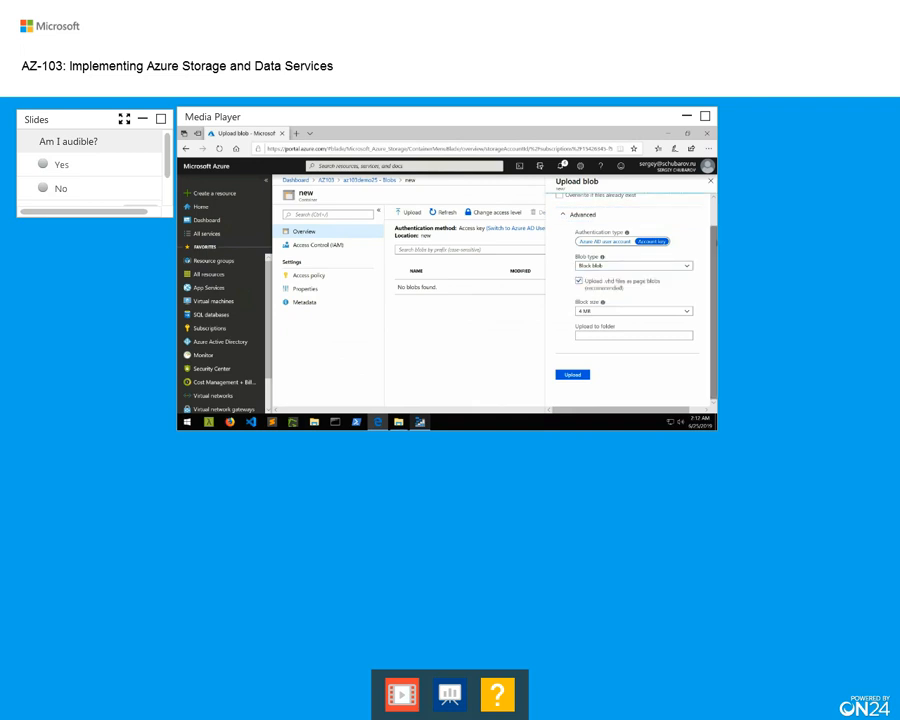
scroll(580, 260, up, 1)
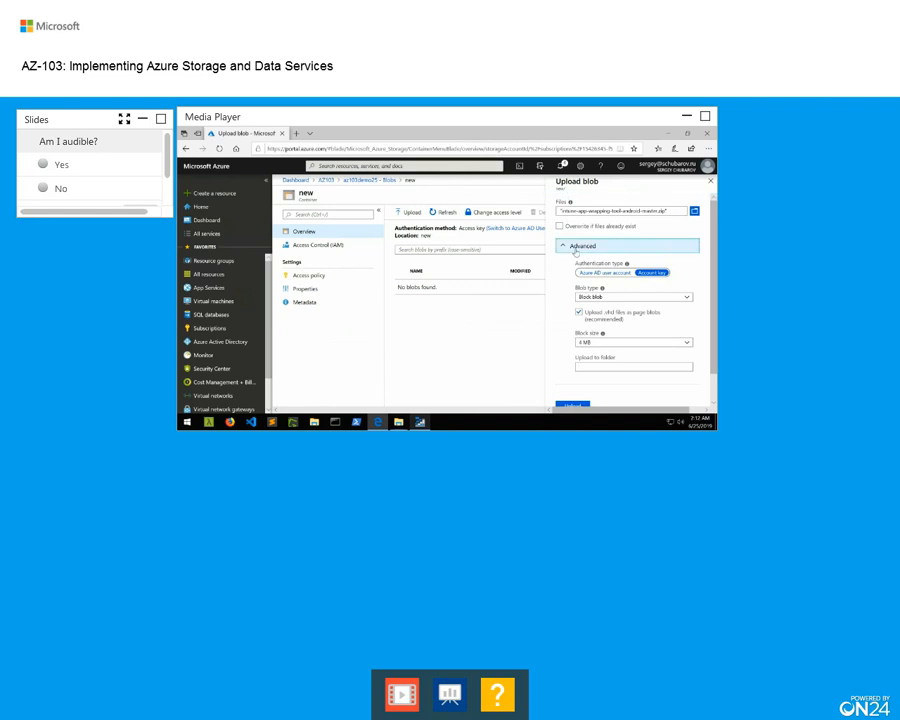
click(576, 249)
click(574, 273)
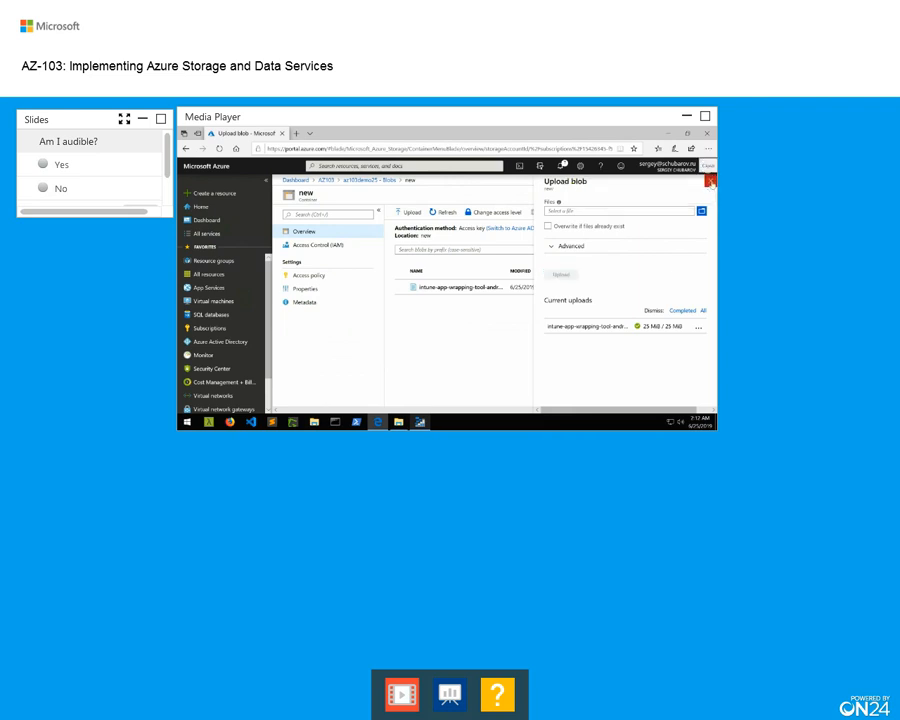
click(710, 184)
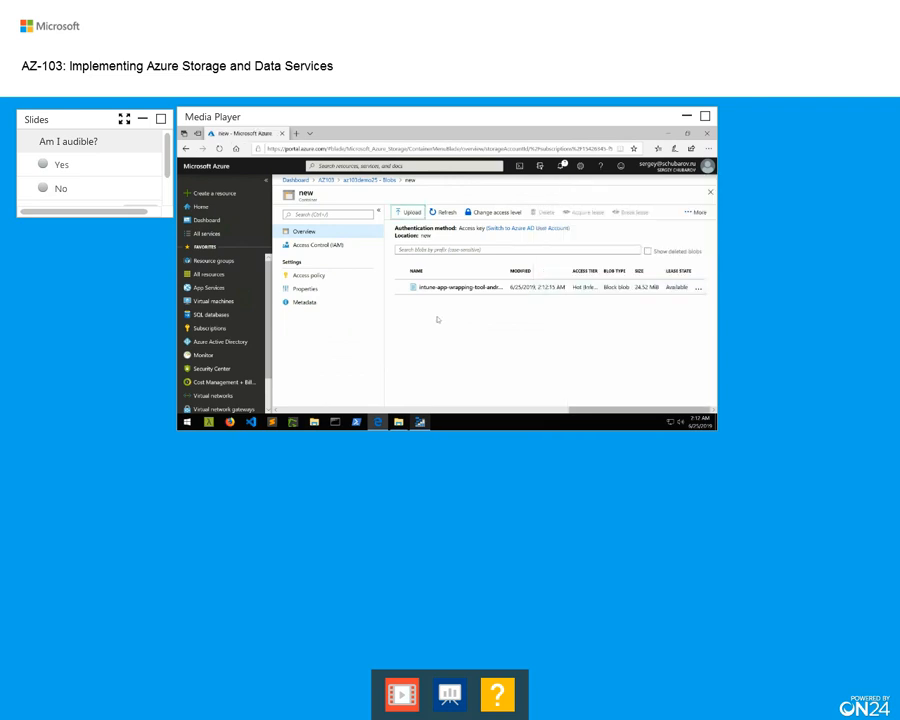
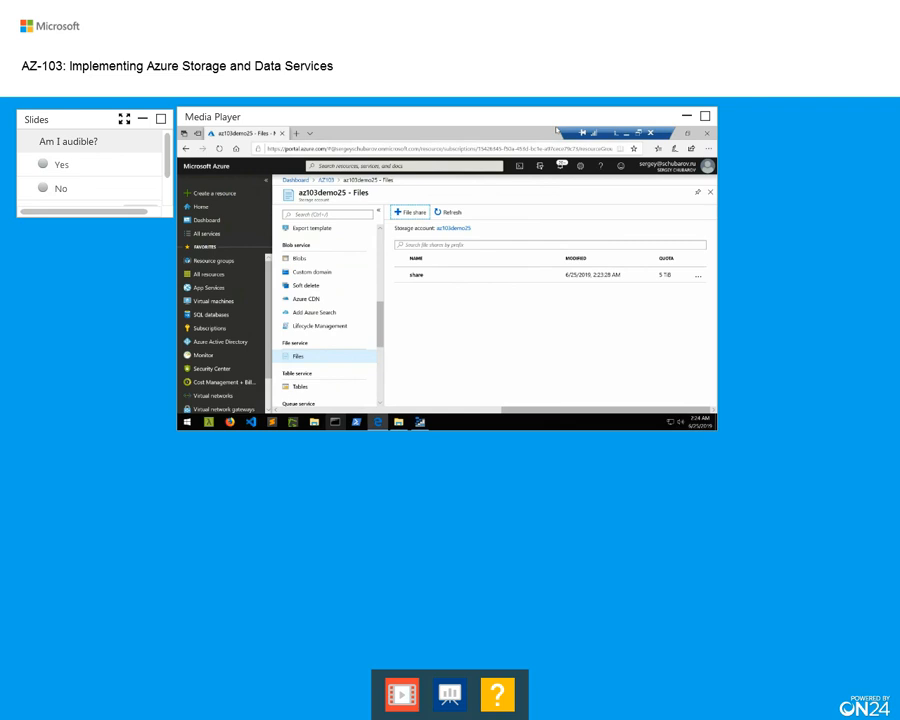
Open the file share named share and upload intune-app-wrapping-tool-android-master.zip from the Downloads folder to it
click(428, 274)
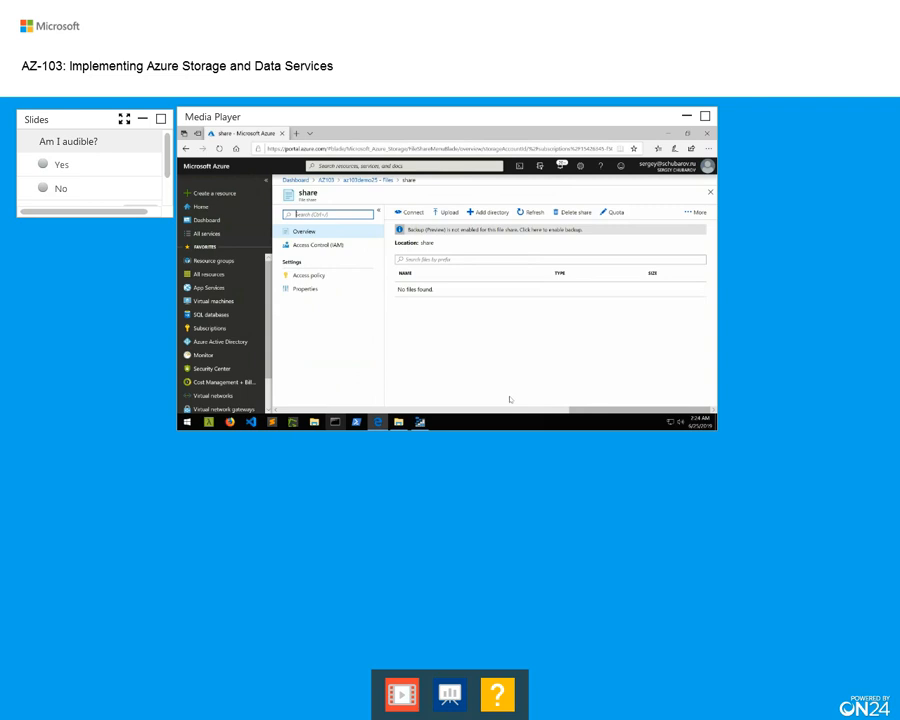
click(448, 212)
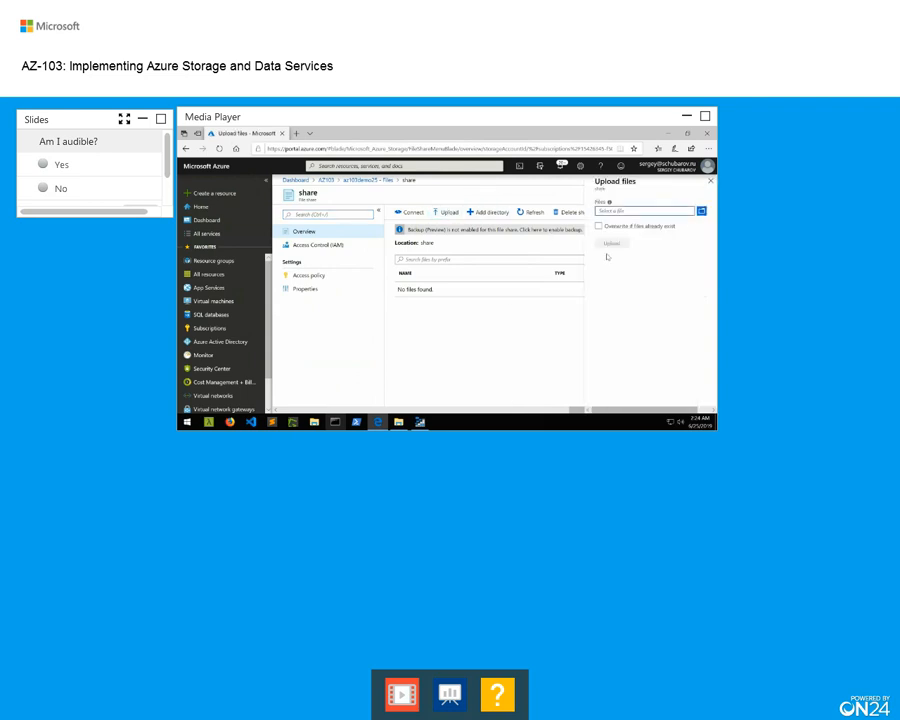
click(702, 212)
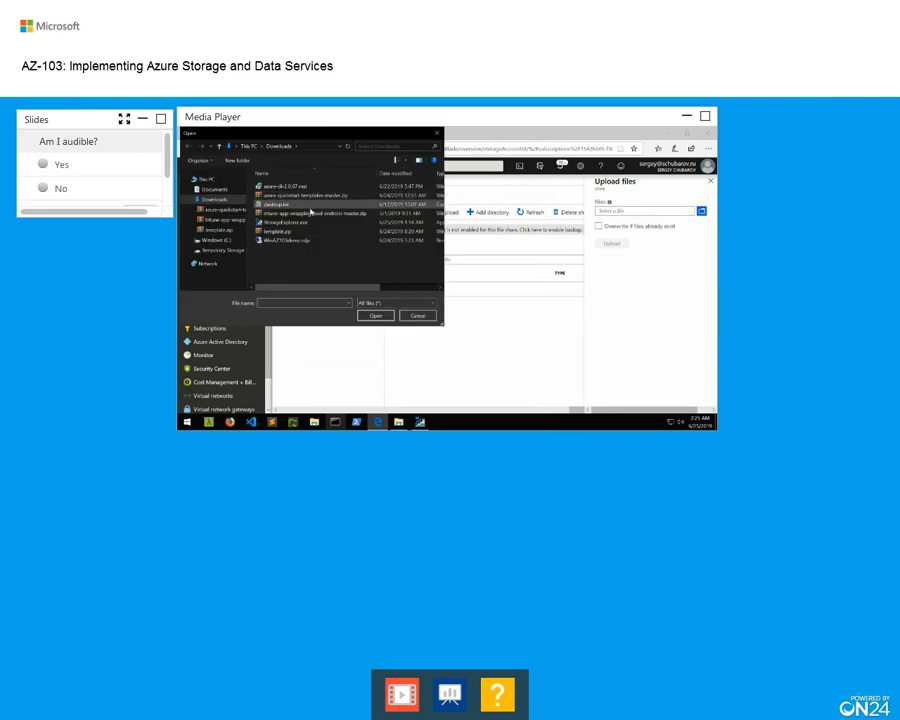
double_click(310, 213)
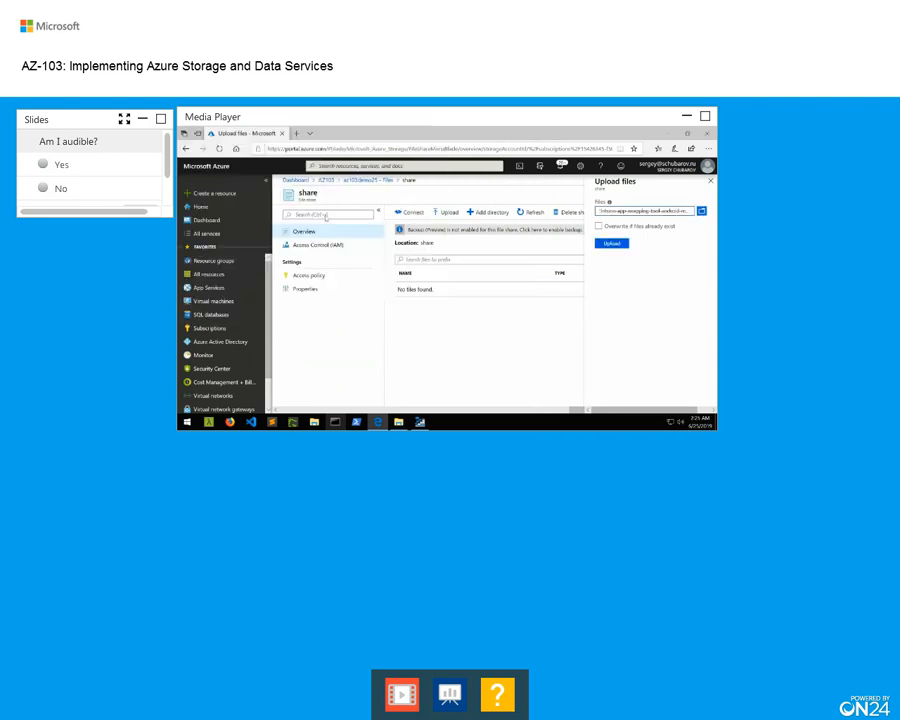
click(611, 243)
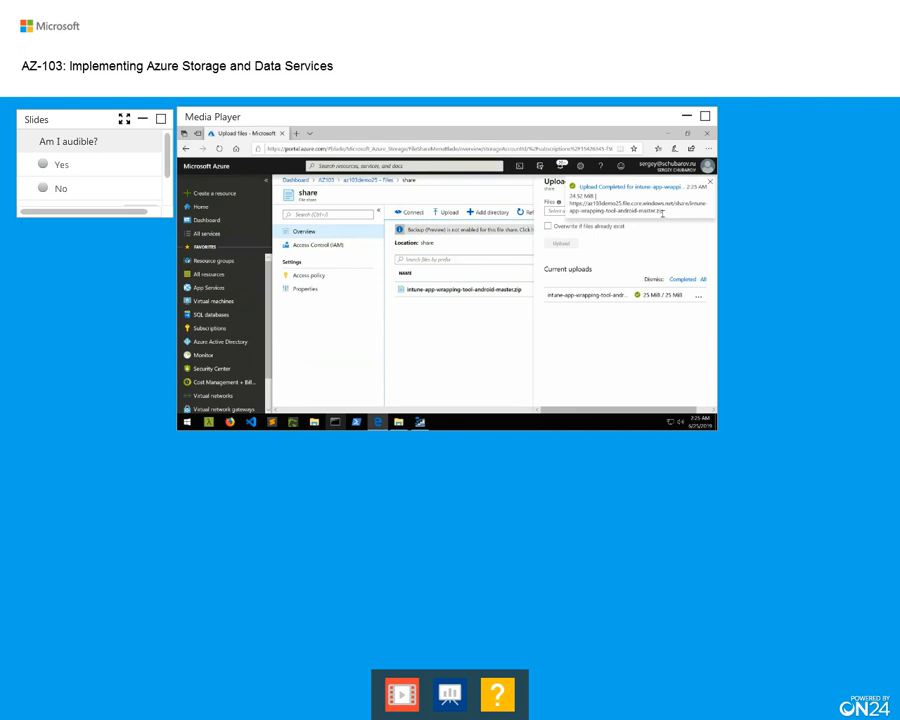
Copy the uploaded file's URL and paste it below the blob URL in the local Notepad, separated by an empty line
triple_click(574, 204)
key(ctrl+c)
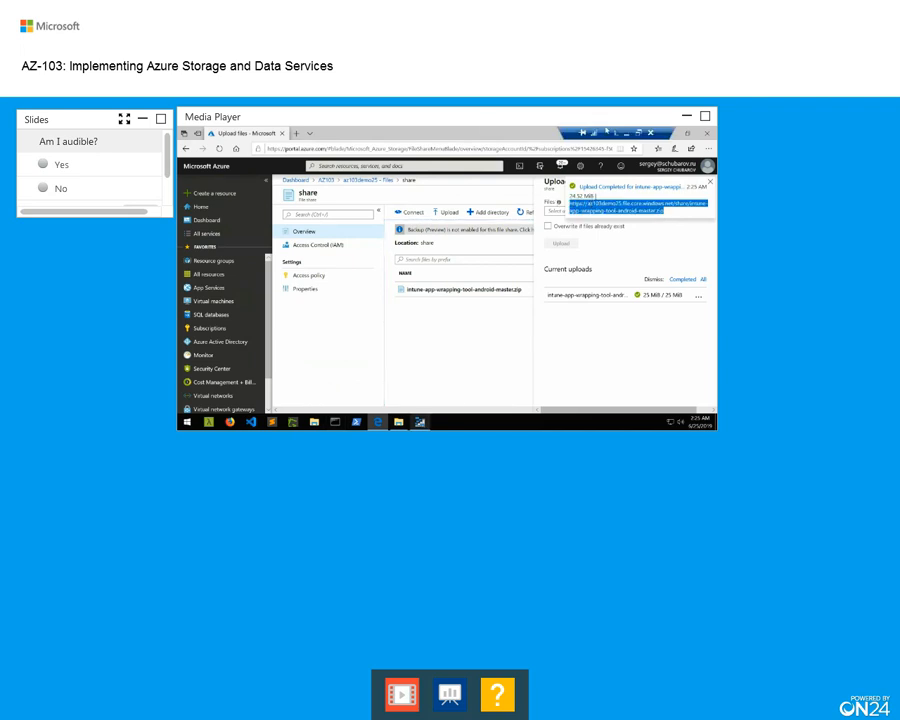
click(626, 133)
click(336, 423)
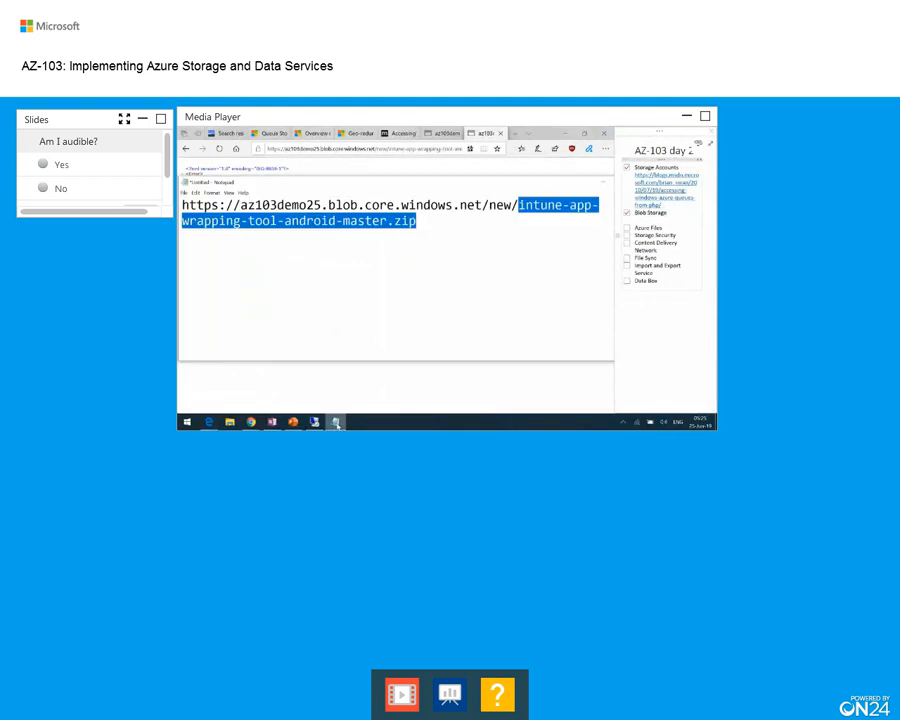
click(460, 241)
key(Return)
key(Return)
key(ctrl+v)
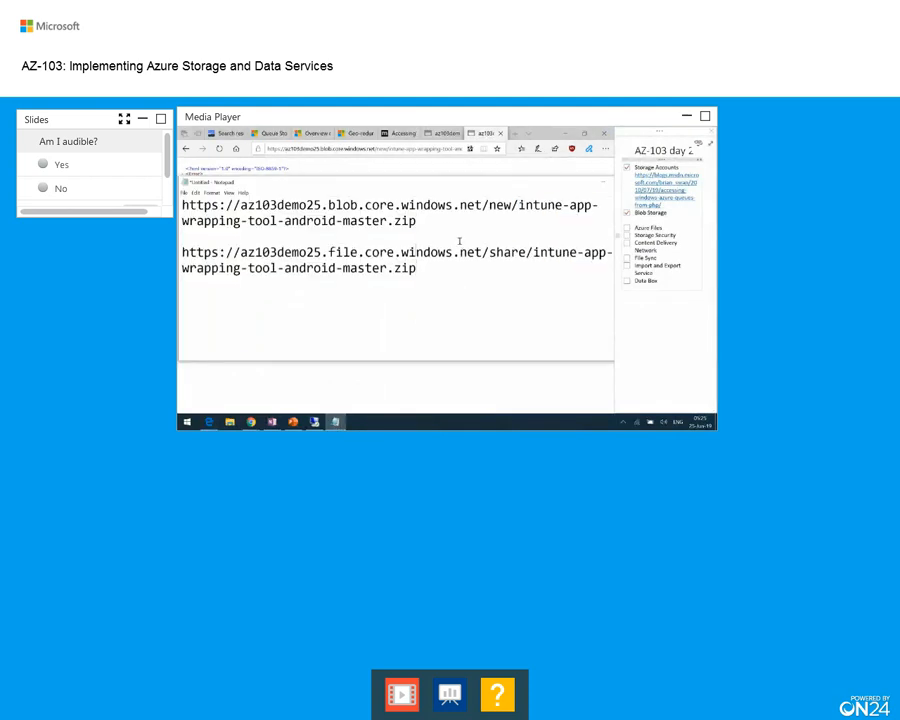
Examine the file URL in Notepad, highlighting its file service part and its share name
key(Left)
key(Left)
key(Left)
key(Left)
key(Left)
key(Left)
key(Left)
key(Left)
key(Left)
key(Left)
key(Left)
key(Left)
key(shift+Right)
key(shift+Right)
key(shift+Right)
key(shift+Right)
key(shift+Right)
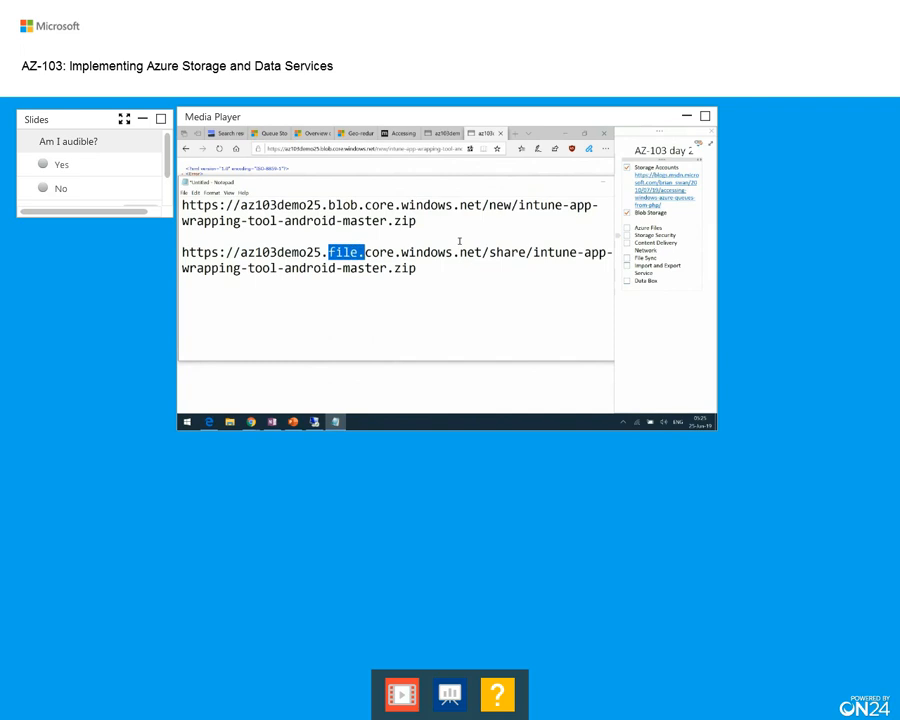
key(Right)
key(Right)
key(Right)
key(Right)
key(Right)
key(Right)
key(Right)
key(Right)
key(Right)
key(Right)
key(Right)
key(Right)
key(Right)
key(Right)
key(Right)
key(Right)
key(Right)
key(Right)
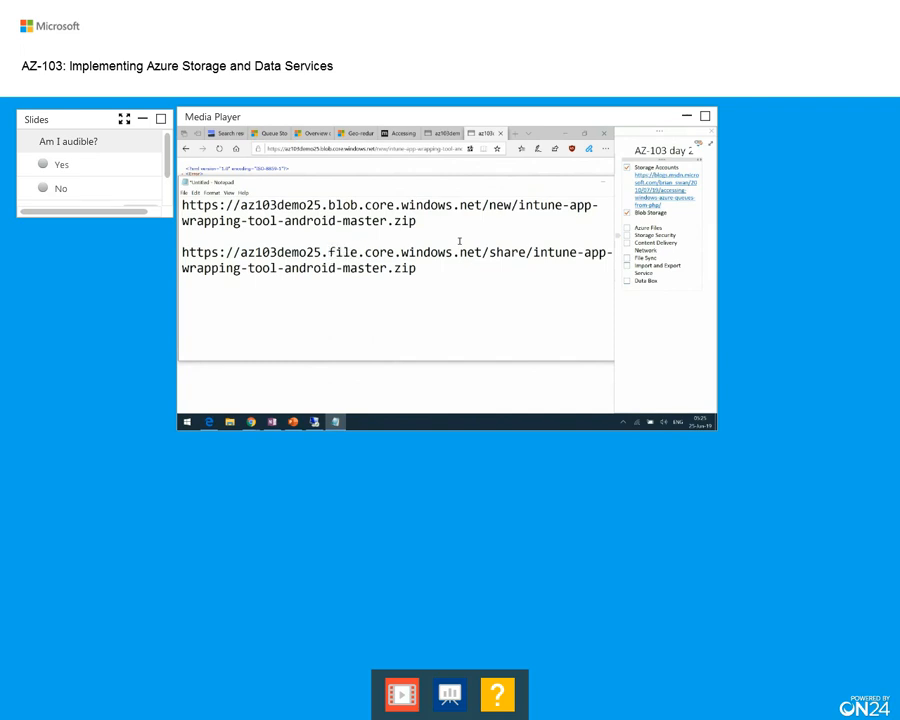
key(shift+Right)
key(shift+Right)
key(shift+Right)
key(shift+Right)
key(shift+Right)
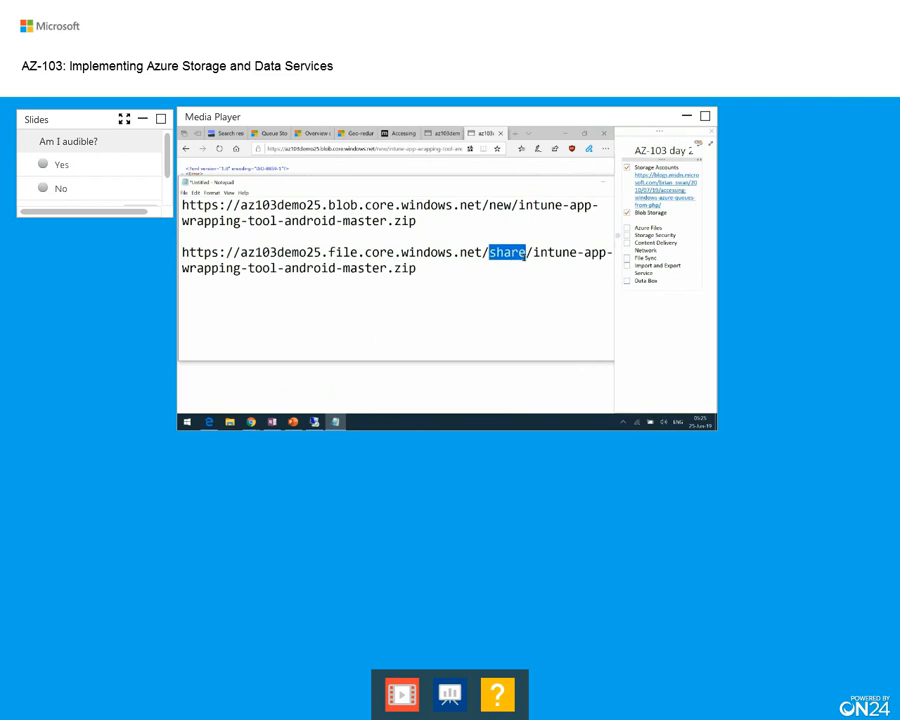
click(524, 256)
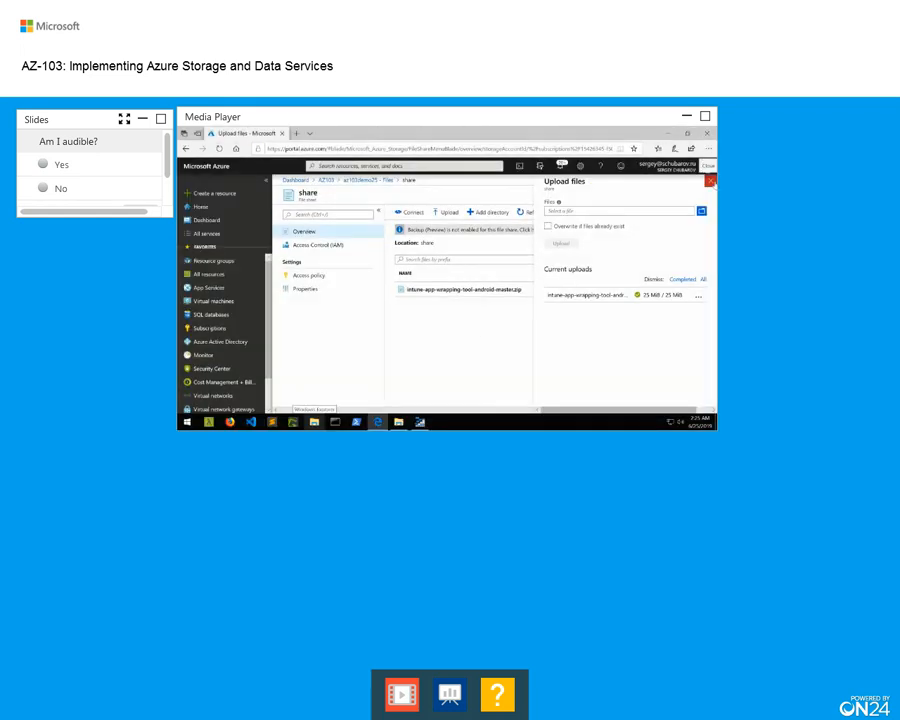
Close the share's upload form and open the file URL from Notepad in a new local browser tab
click(710, 181)
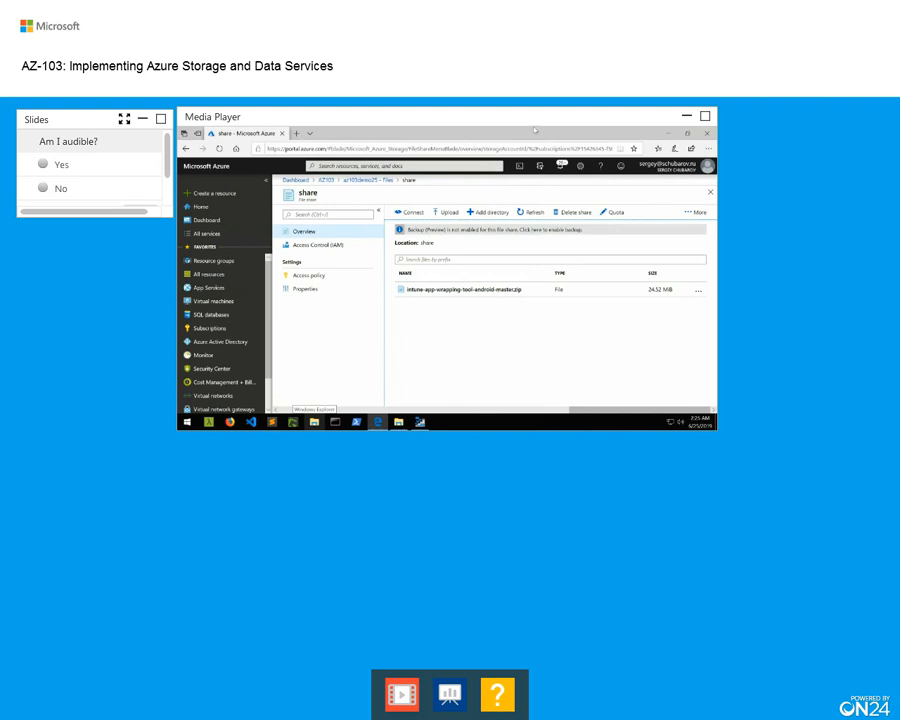
click(614, 132)
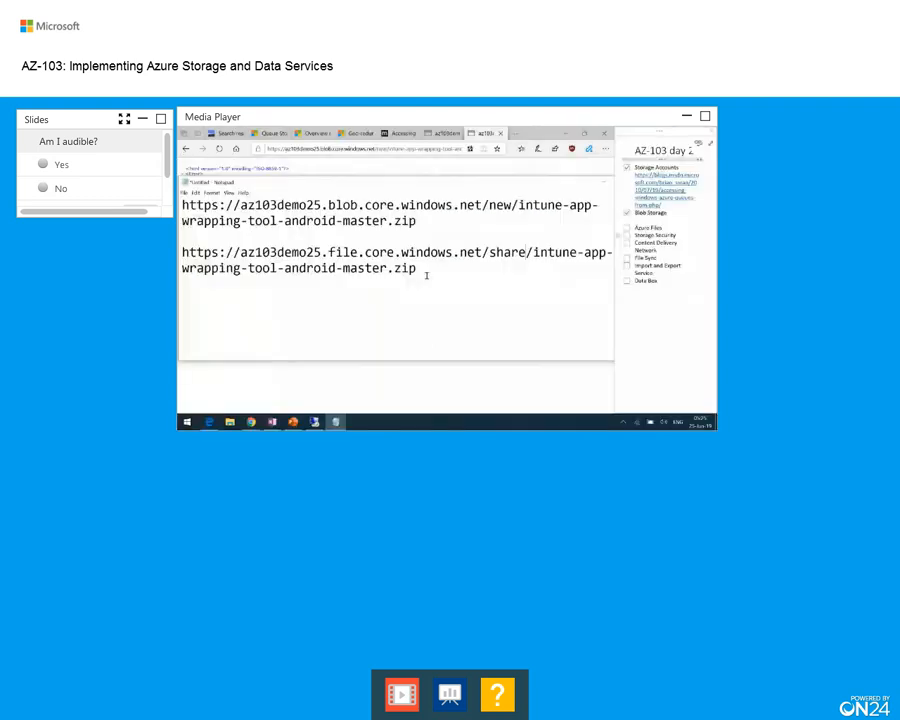
drag(420, 271, 182, 252)
key(ctrl+c)
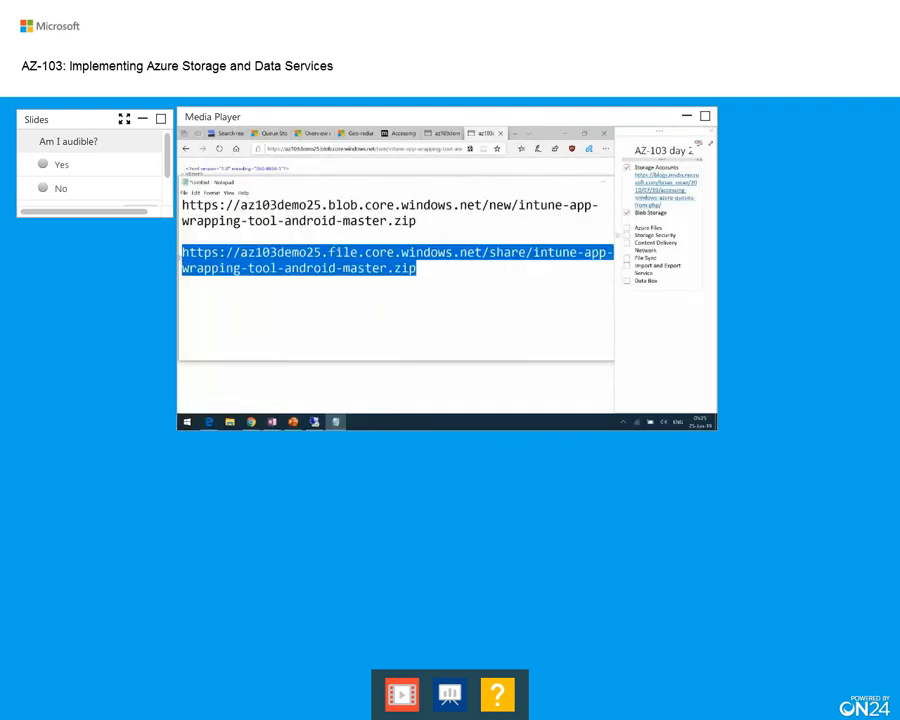
click(513, 132)
key(ctrl+v)
key(Return)
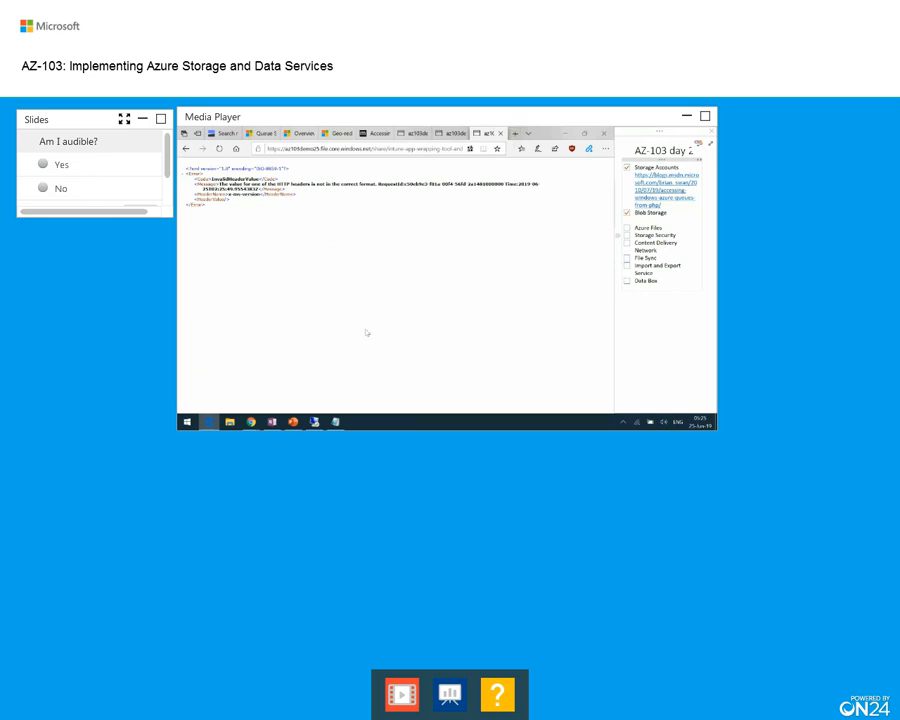
Return to the Azure portal and view the properties of the uploaded zip file in the share, including its URL
click(314, 421)
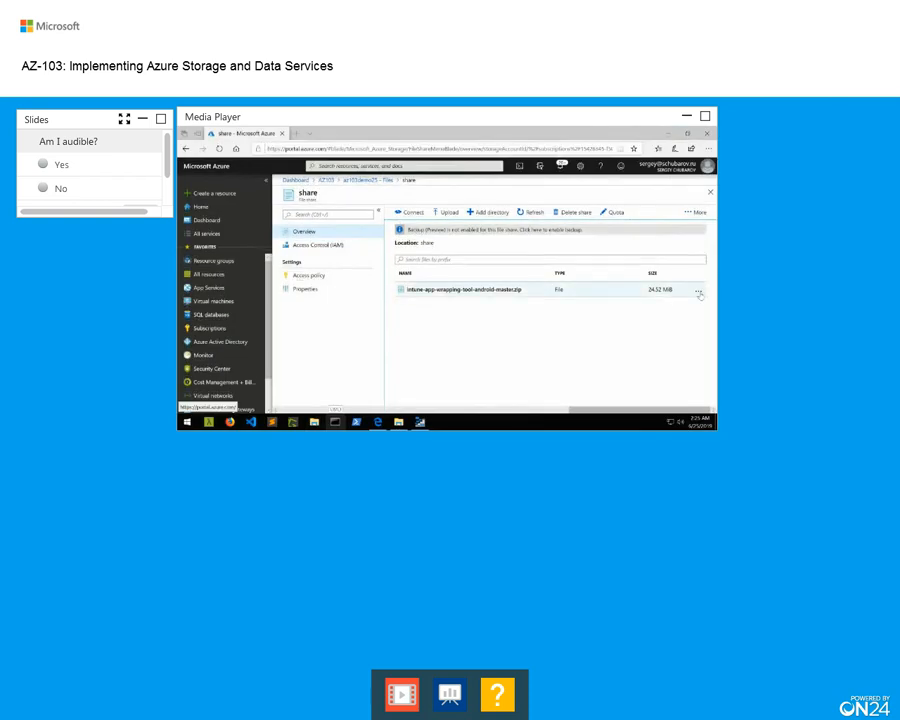
click(697, 213)
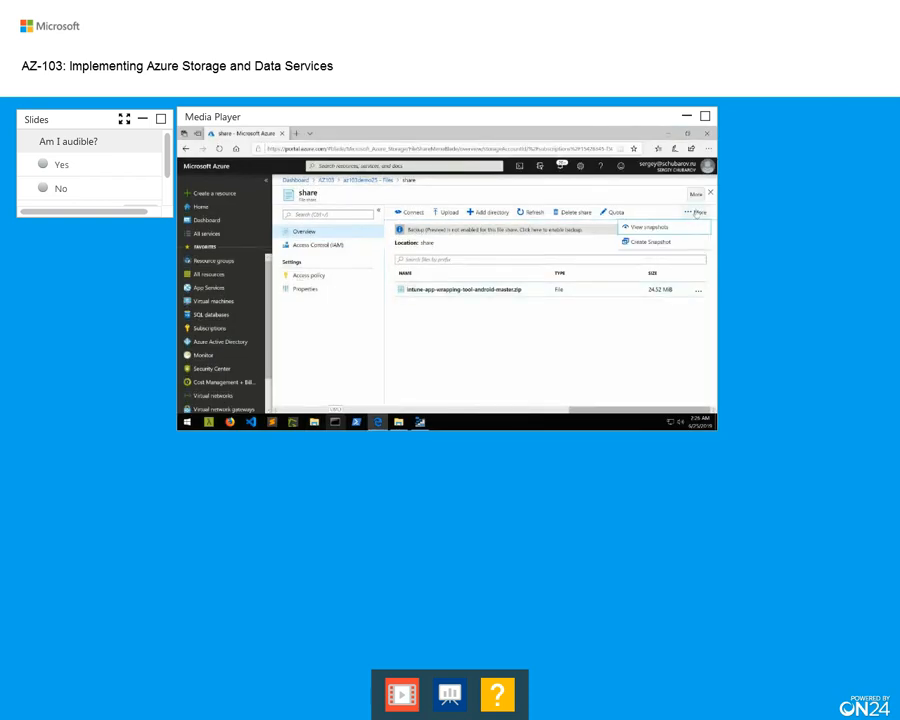
click(698, 292)
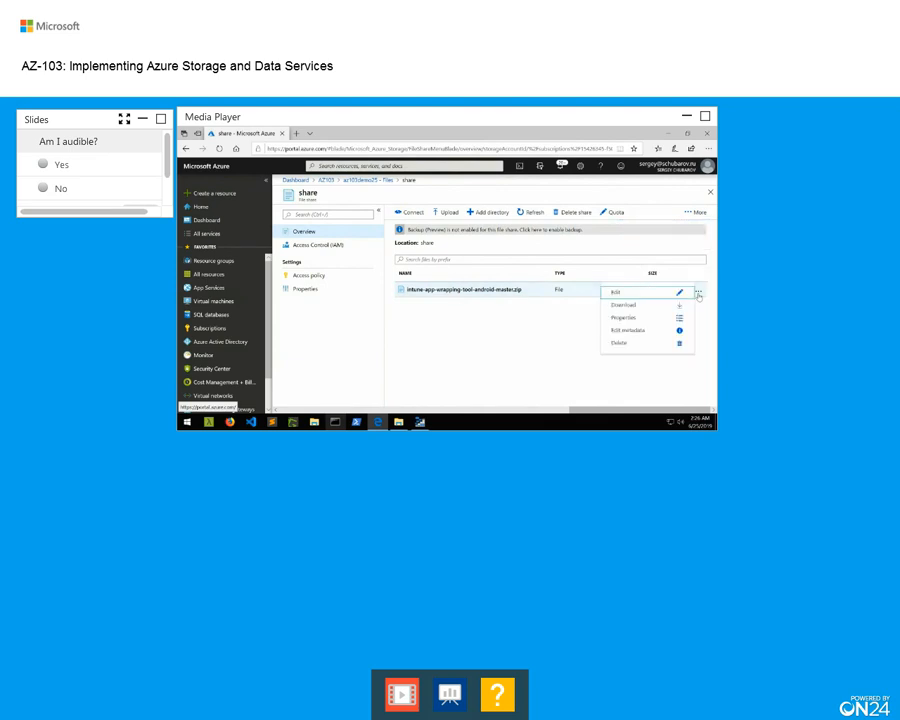
click(662, 317)
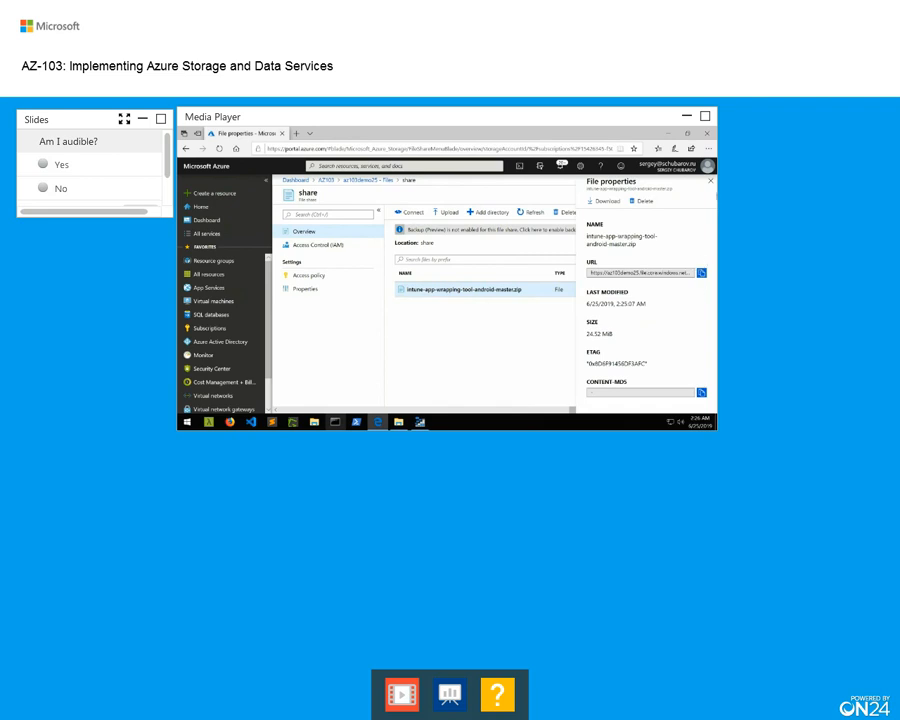
click(711, 181)
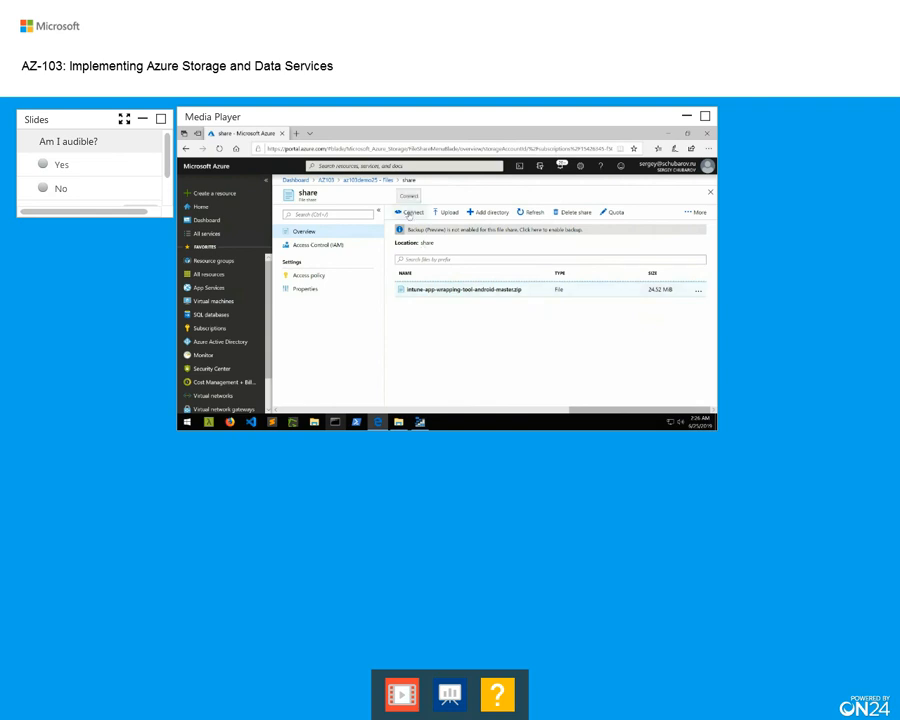
Open the share's Windows connection instructions for drive letter Z and copy the alternative cmdkey command
click(409, 215)
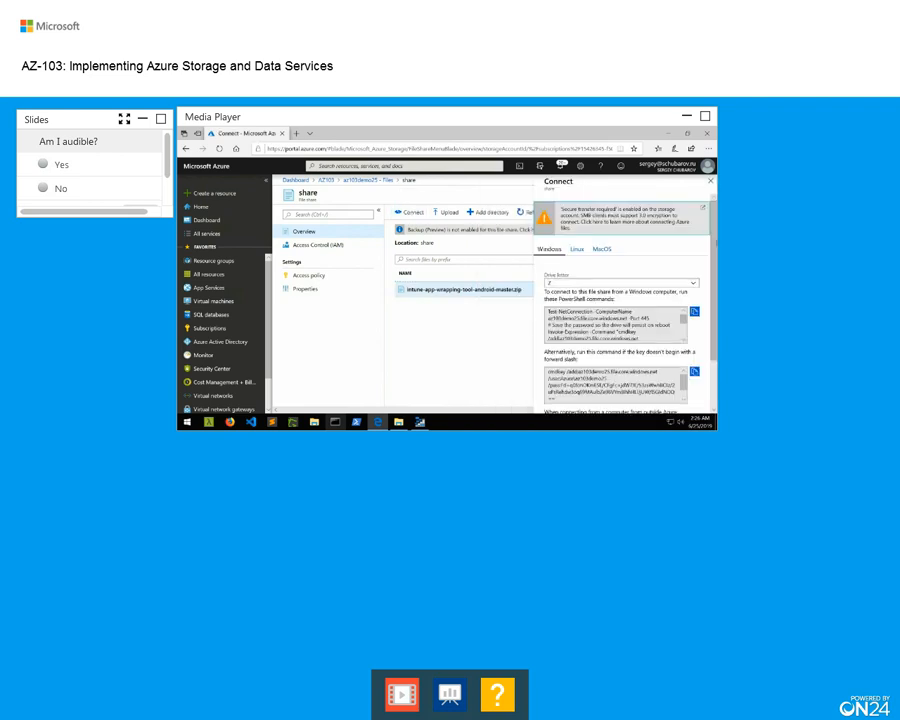
scroll(714, 310, down, 3)
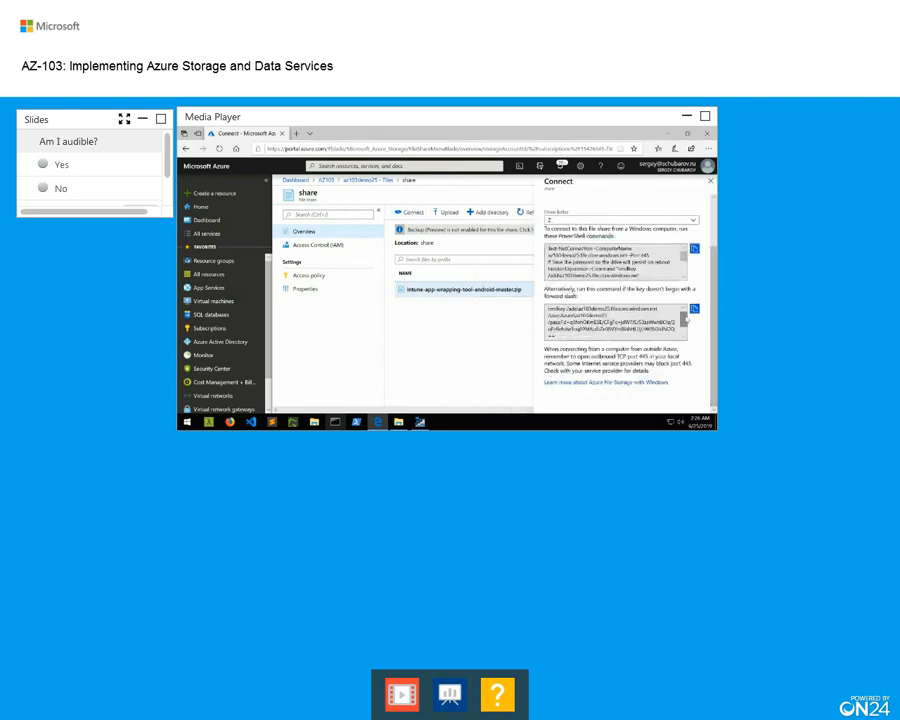
mouse_move(685, 319)
mouse_down()
mouse_move(685, 330)
mouse_move(685, 318)
mouse_up()
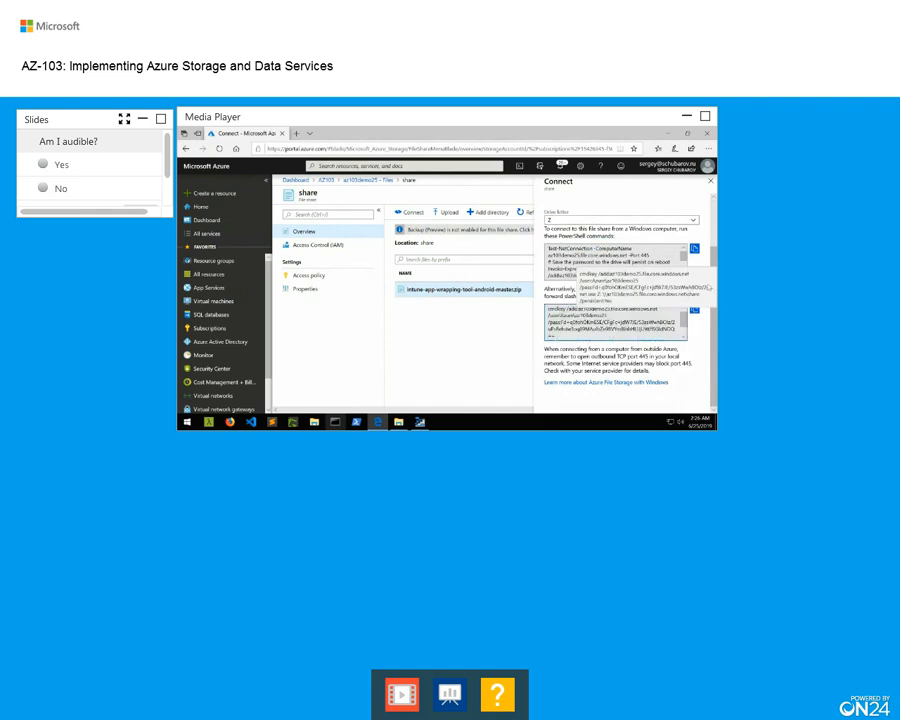
drag(715, 275, 715, 229)
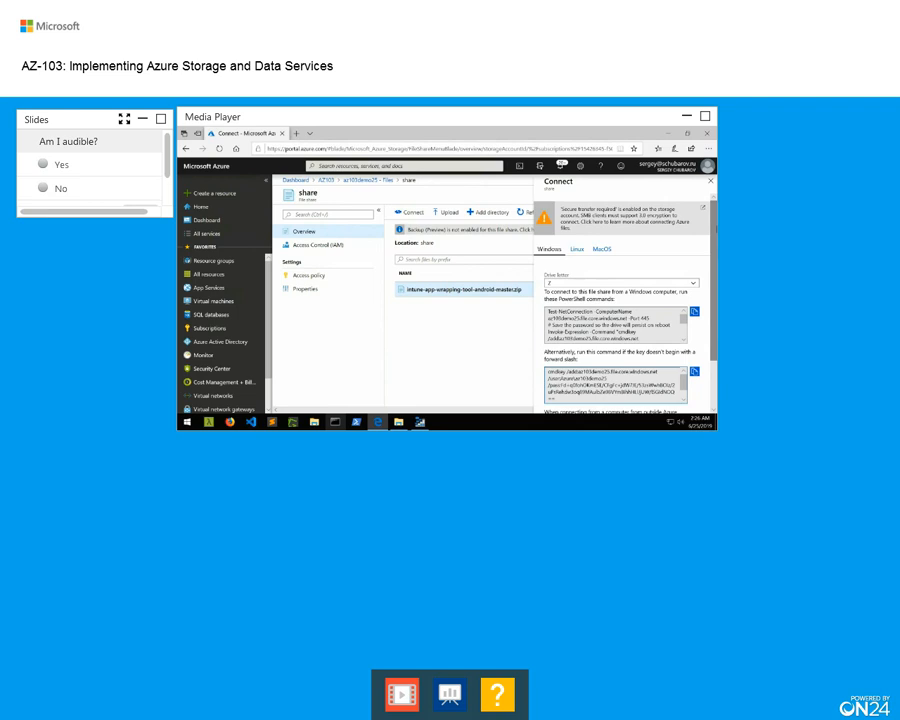
scroll(625, 300, down, 2)
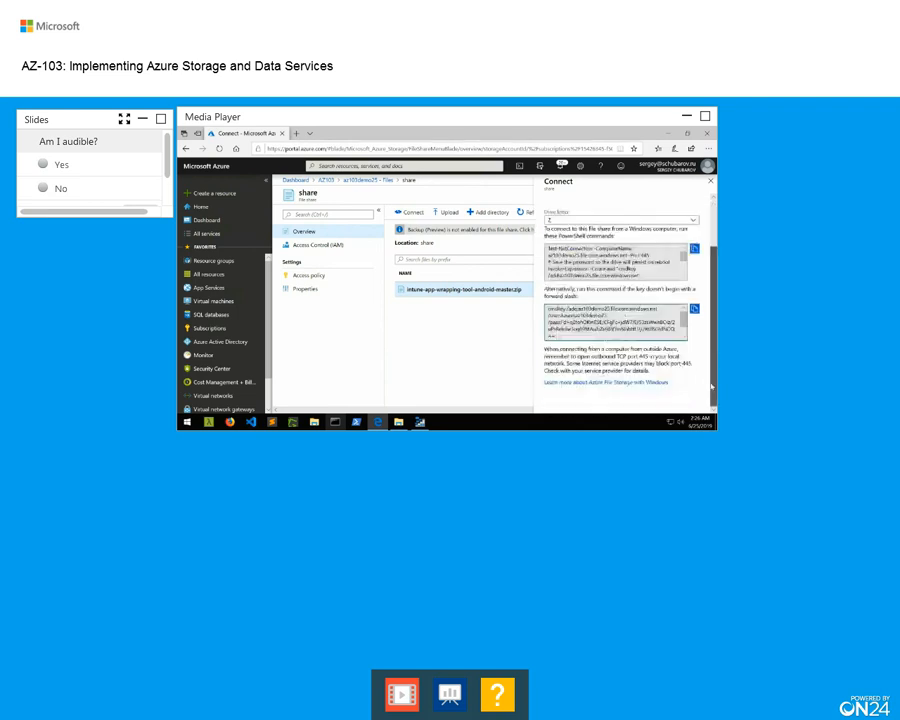
click(694, 309)
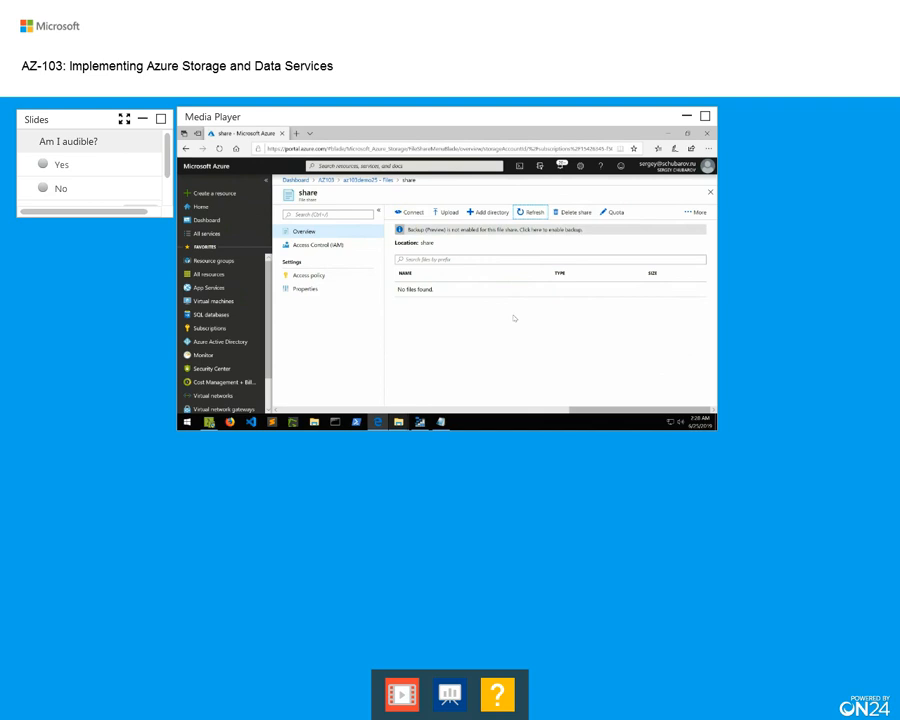
Examine the shared access signature in Notepad, highlighting its srt value and its sp parameter
mouse_move(586, 129)
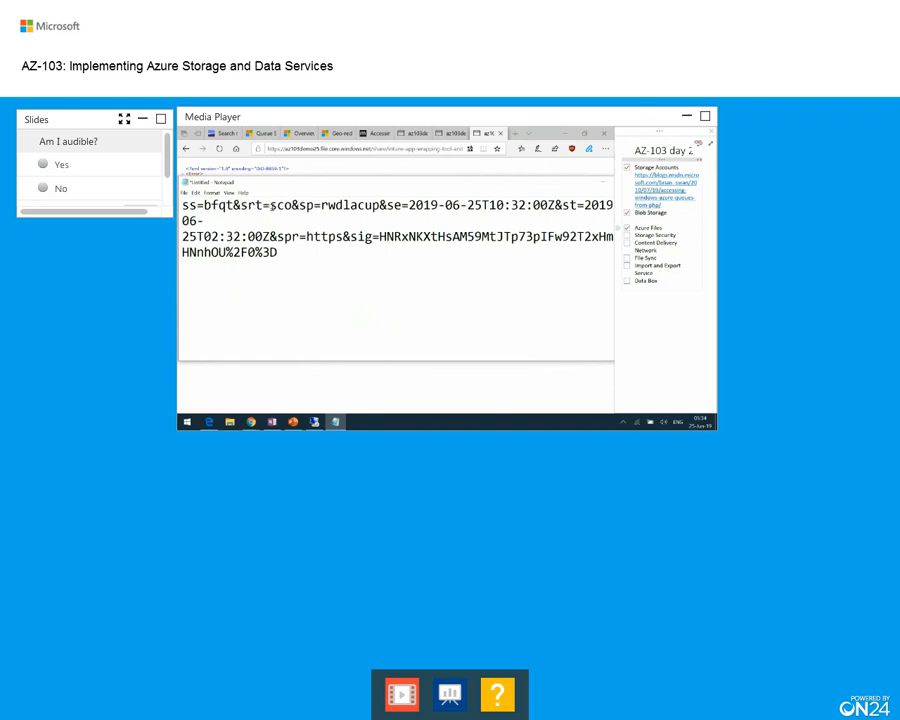
drag(270, 204, 291, 205)
click(274, 205)
click(275, 206)
click(288, 205)
drag(299, 205, 314, 205)
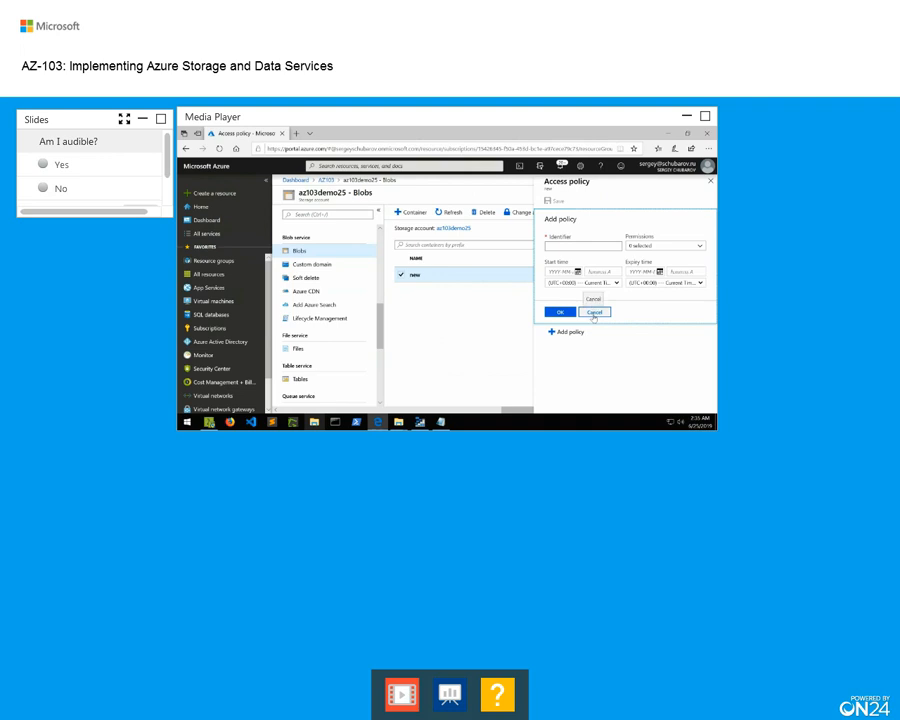
Leave the container's access policy without adding a policy and reopen the storage account az103demo25 from the resource group AZ103
click(594, 312)
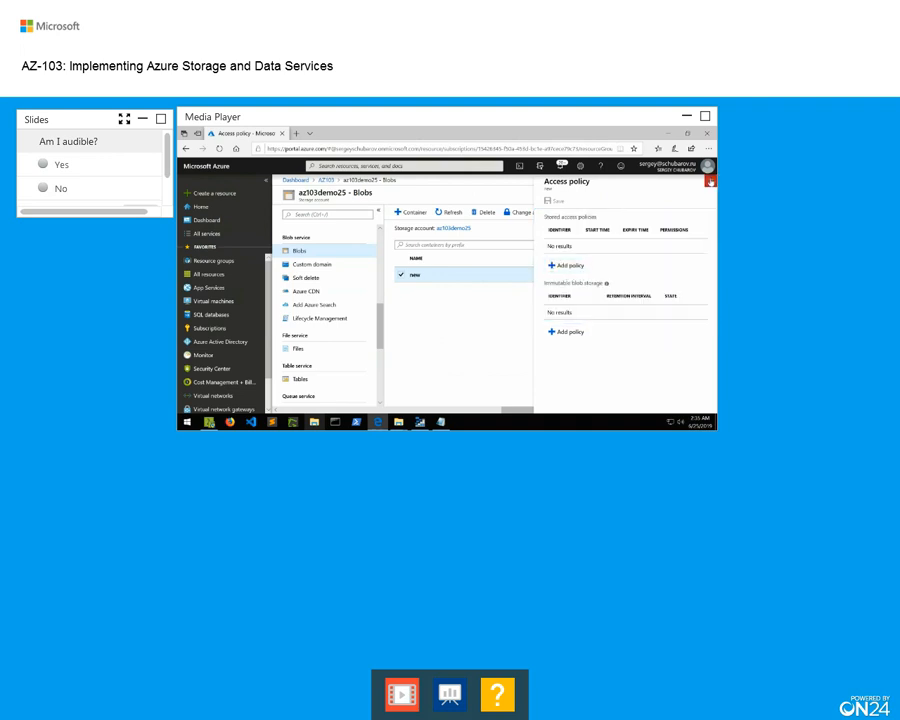
click(710, 180)
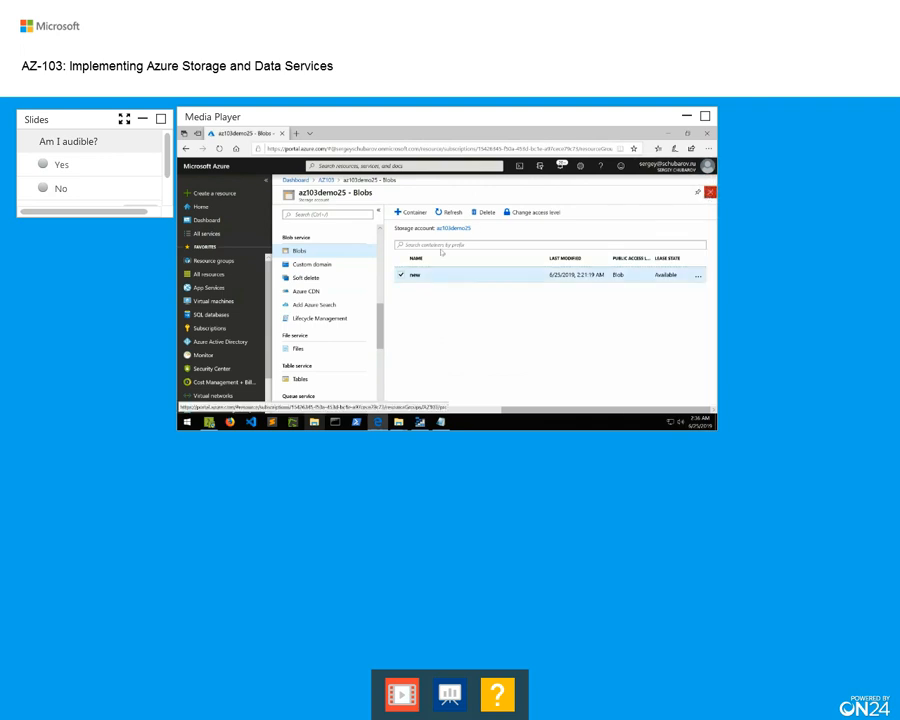
mouse_move(380, 258)
mouse_down()
mouse_move(380, 266)
mouse_move(381, 258)
mouse_up()
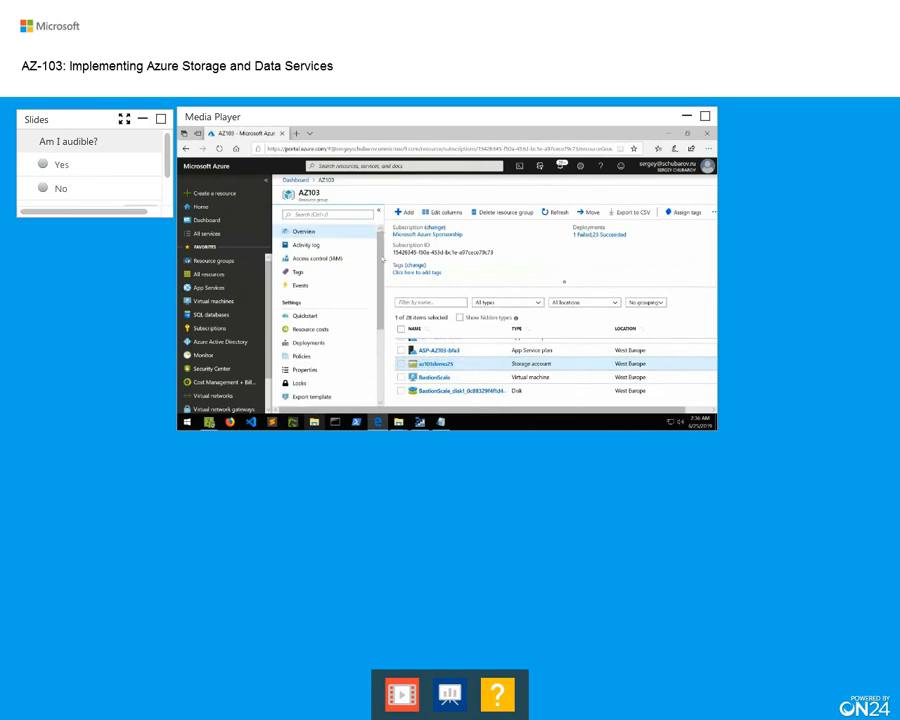
scroll(381, 258, down, 3)
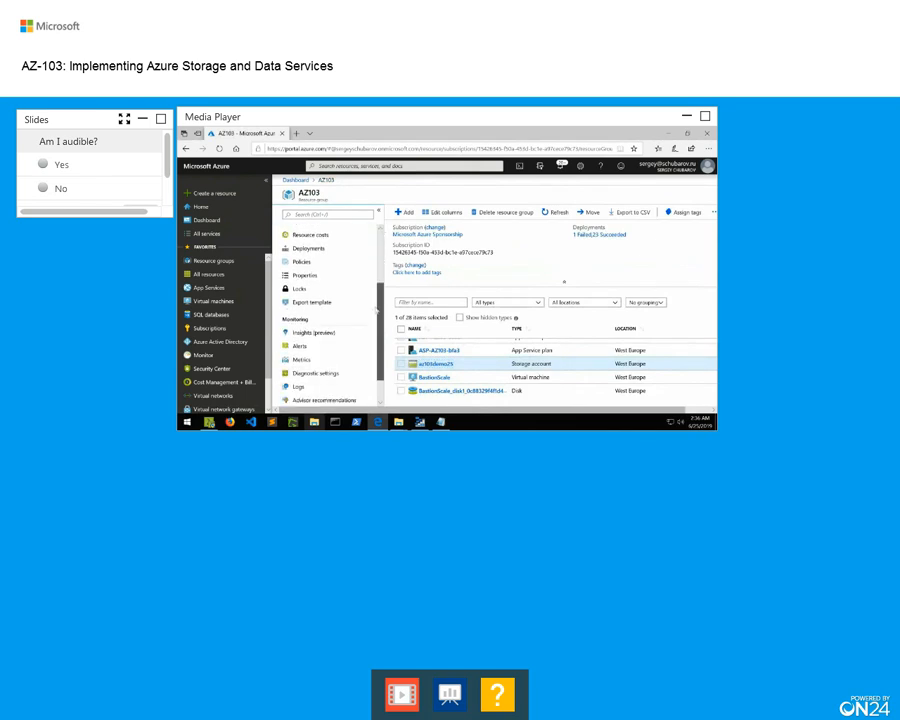
scroll(381, 258, up, 3)
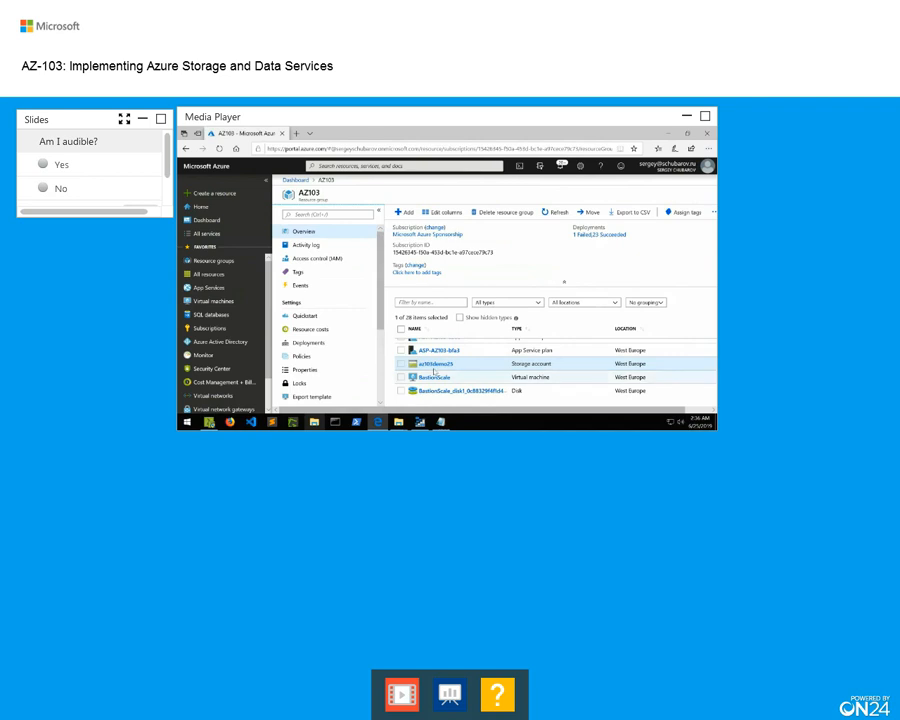
click(441, 367)
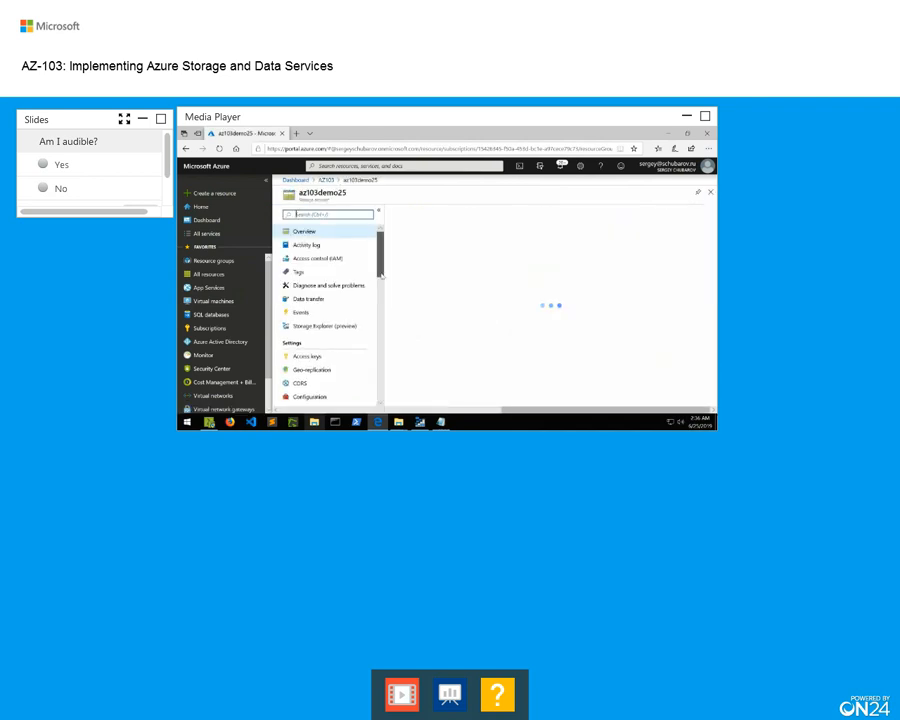
Review the storage account's Encryption settings for using your own key from Key Vault az500, and close them discarding the unsaved changes
scroll(379, 290, down, 3)
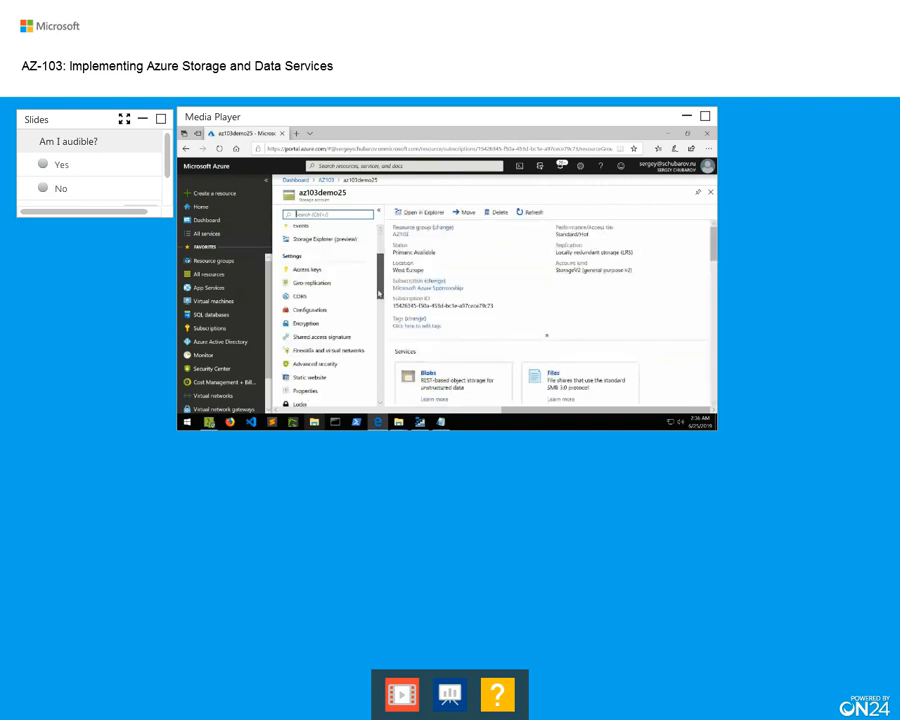
click(306, 311)
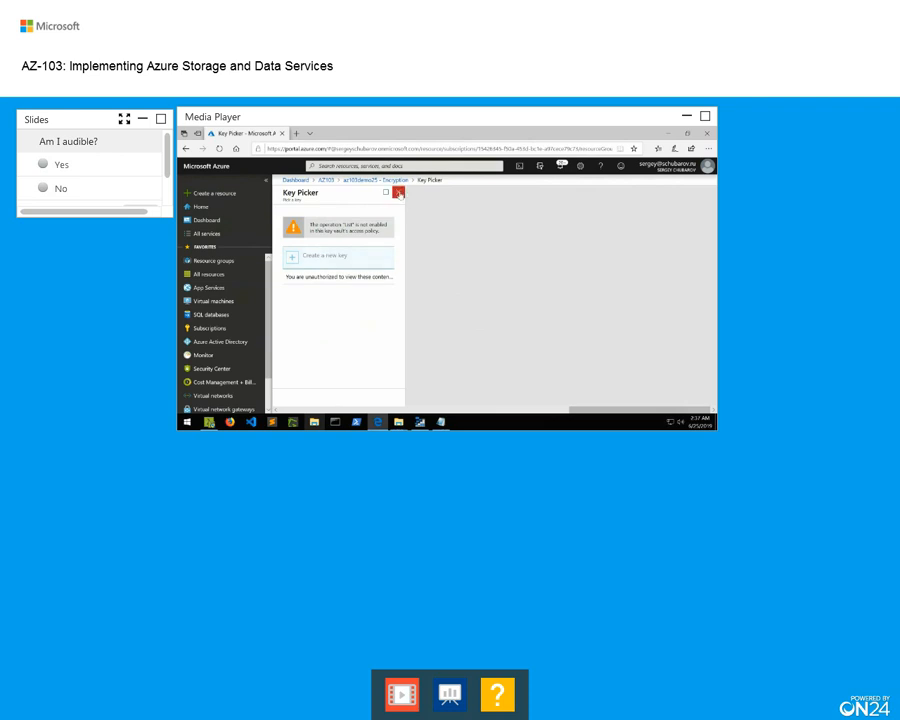
click(398, 193)
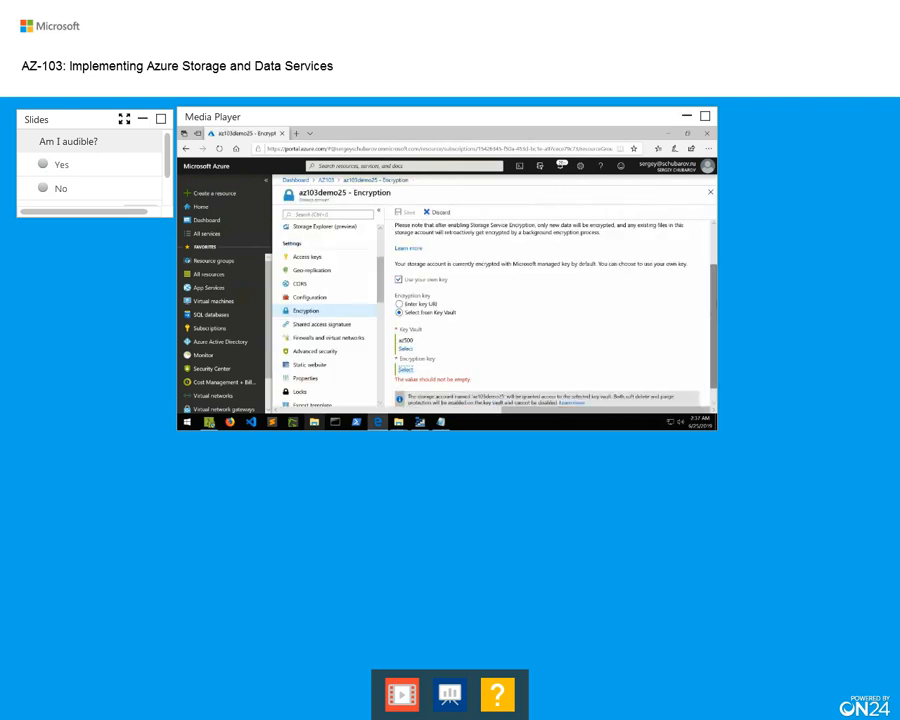
mouse_move(716, 333)
mouse_down()
mouse_move(716, 361)
mouse_move(716, 324)
mouse_up()
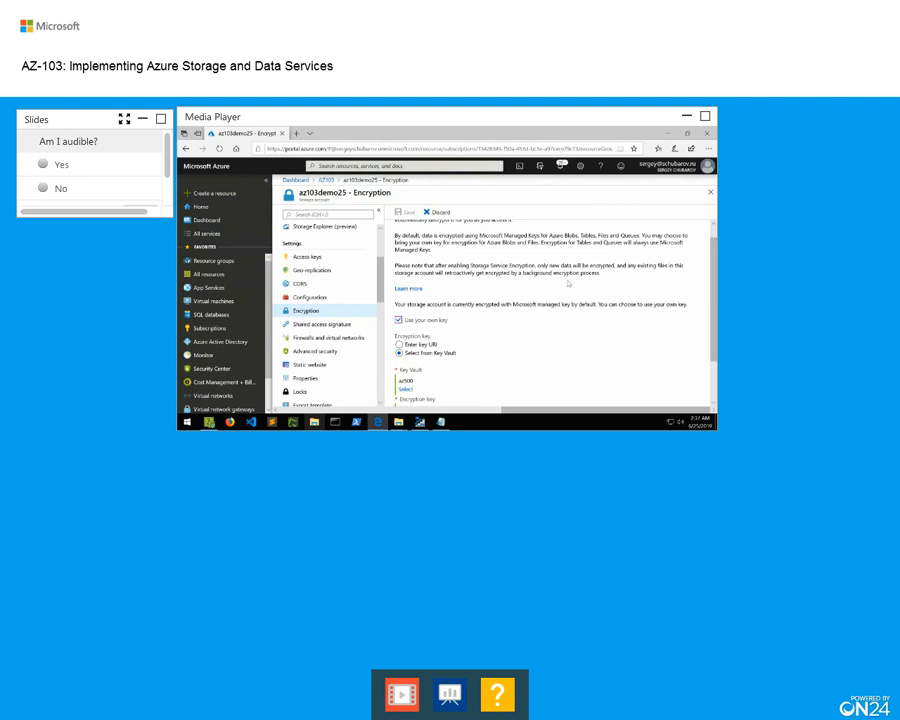
click(710, 192)
click(402, 303)
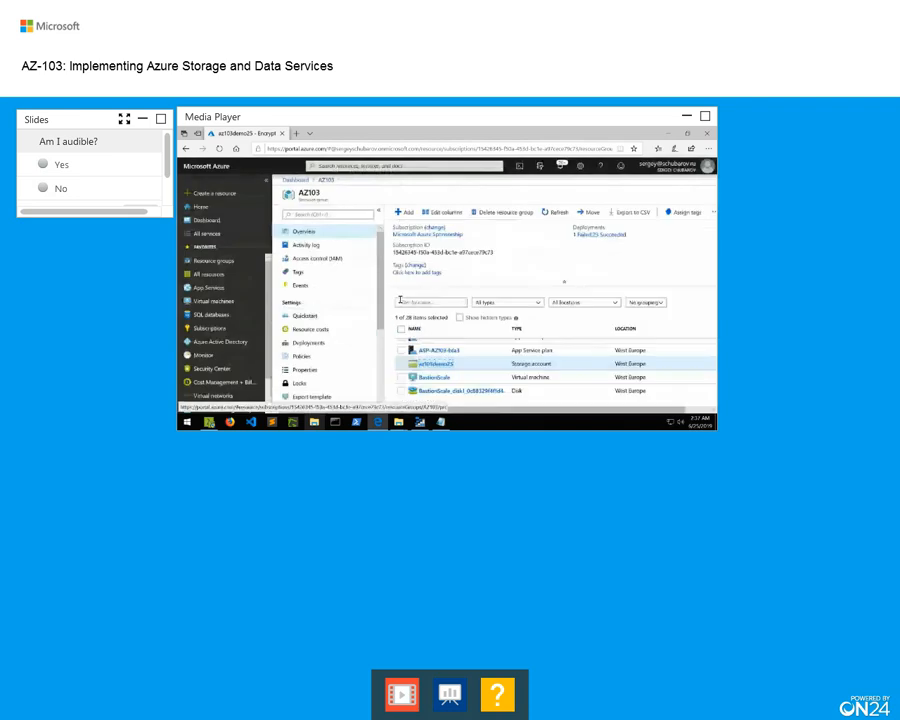
Leave the remote desktop for the local AZ-103 day 2 notes and mark Storage Security as done in the checklist
click(552, 133)
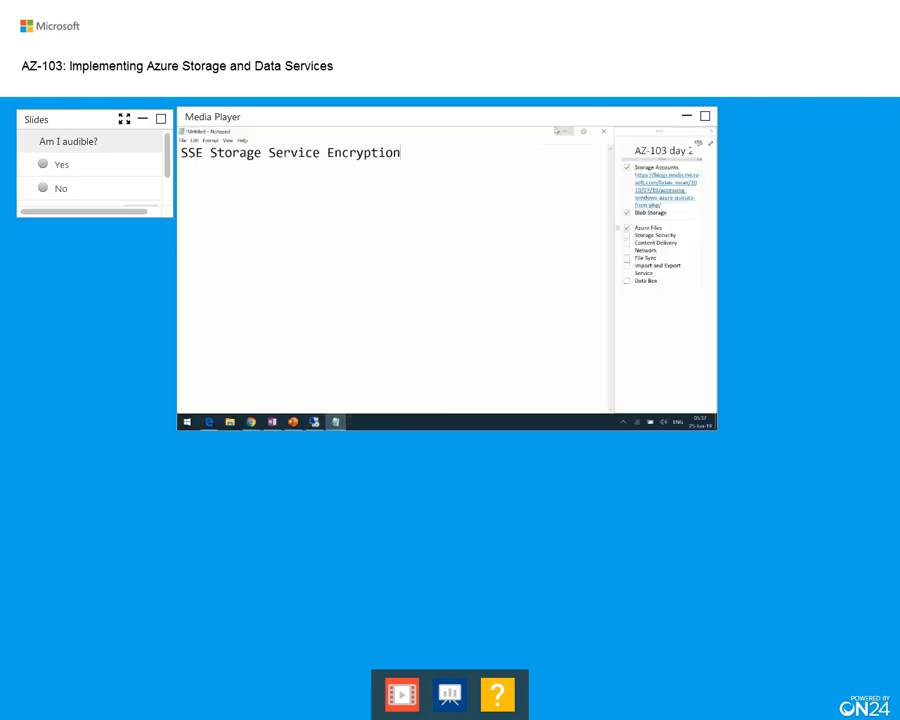
click(628, 239)
click(627, 236)
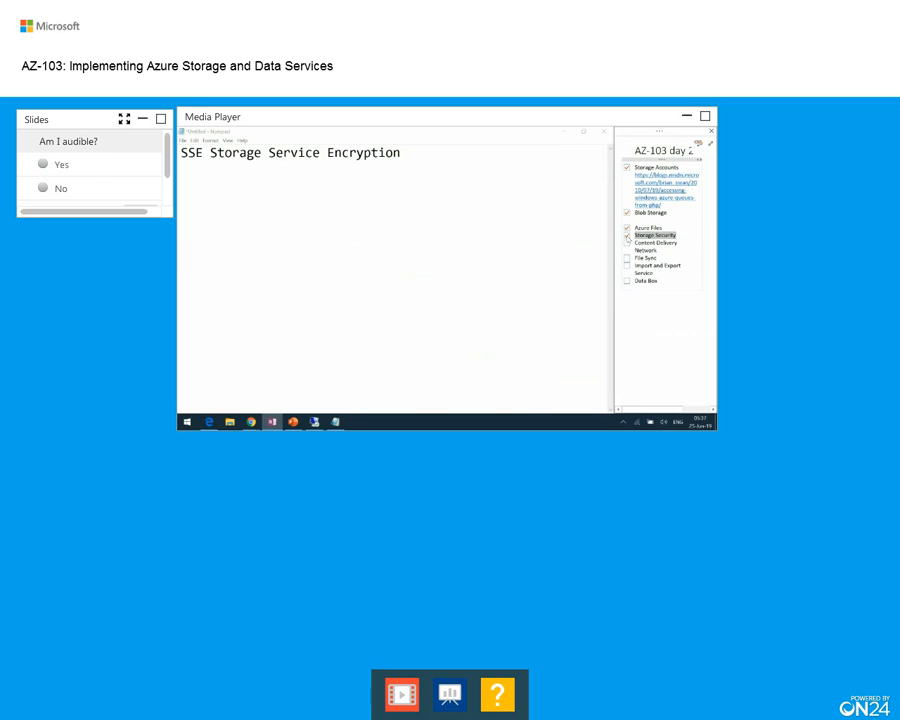
click(660, 240)
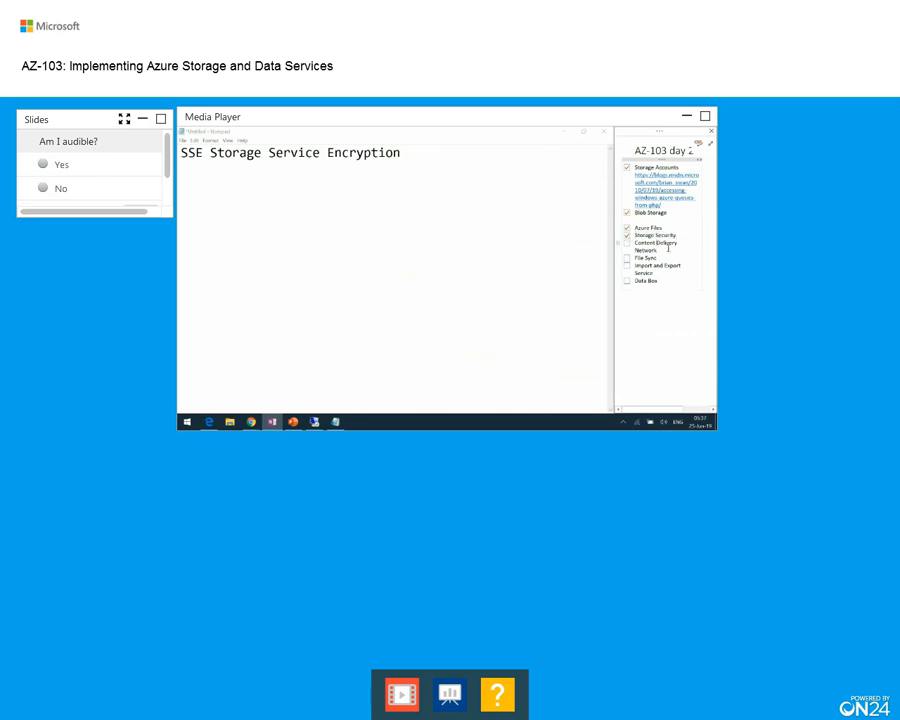